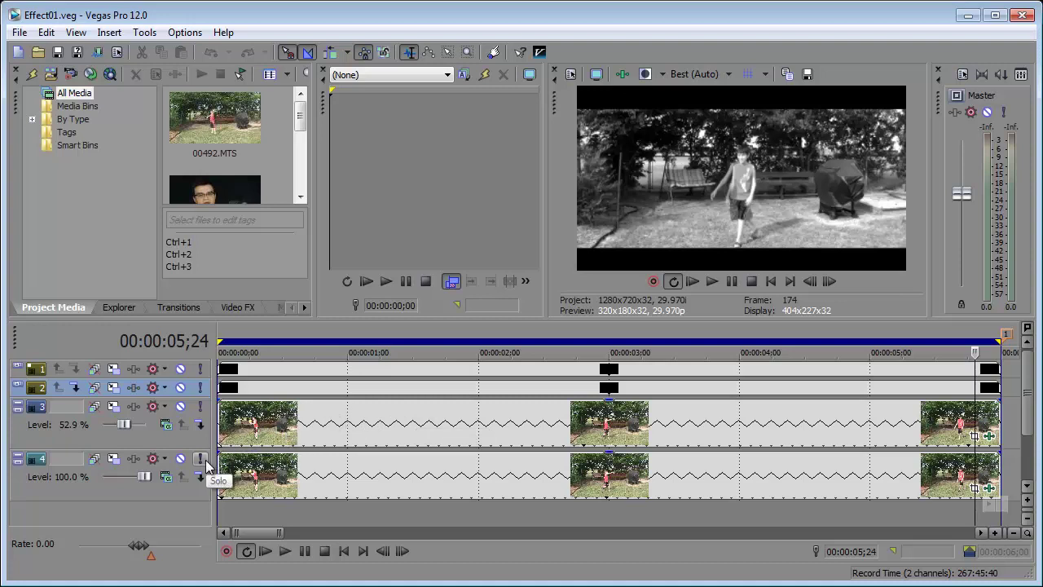
Step: Play back the existing project, selecting all events and soloing track 3 for a while
left_click(259, 487)
left_click(265, 551)
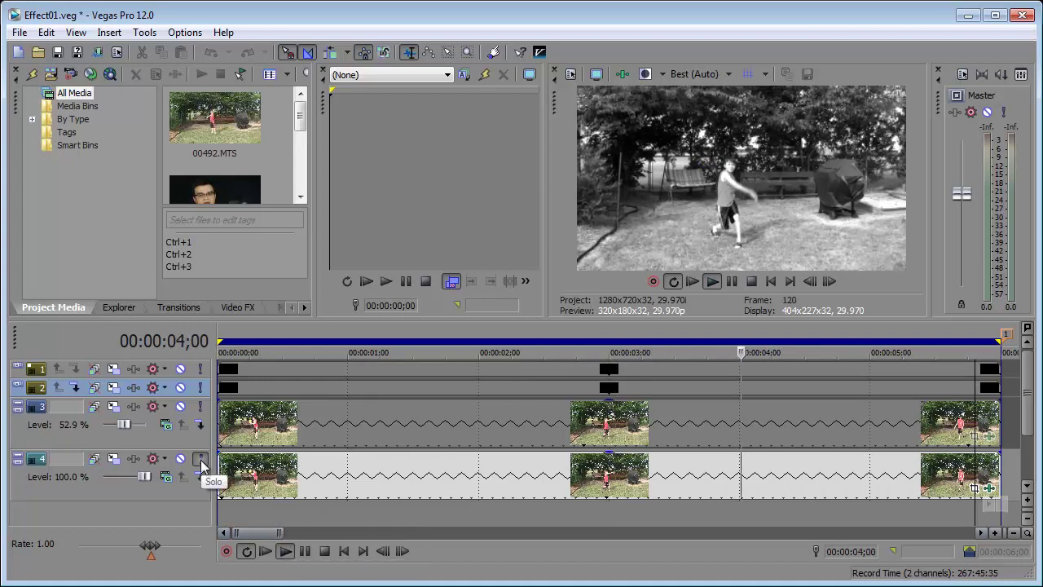
key("ctrl+a")
left_click(202, 414)
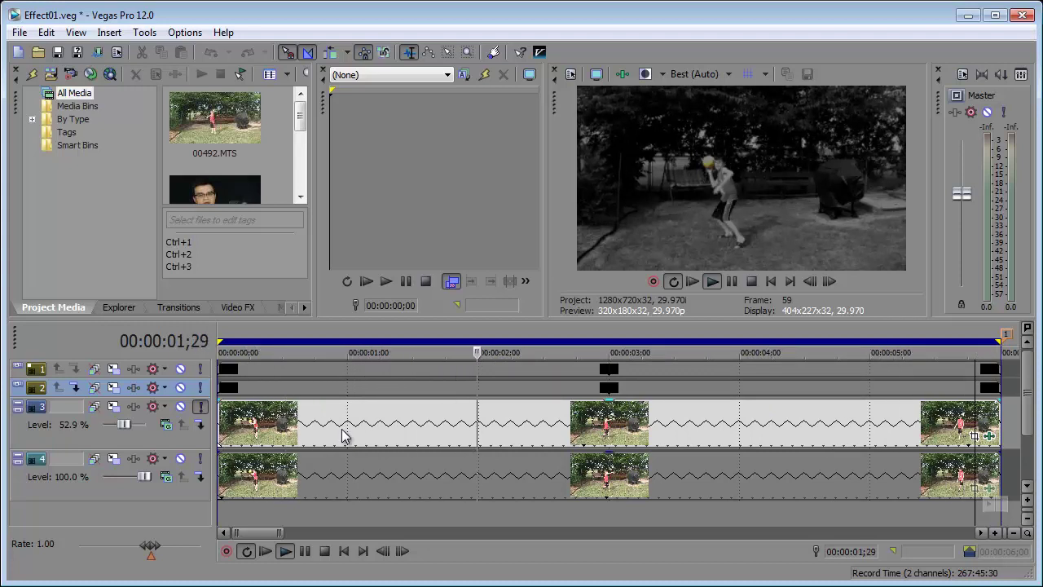
key("Return")
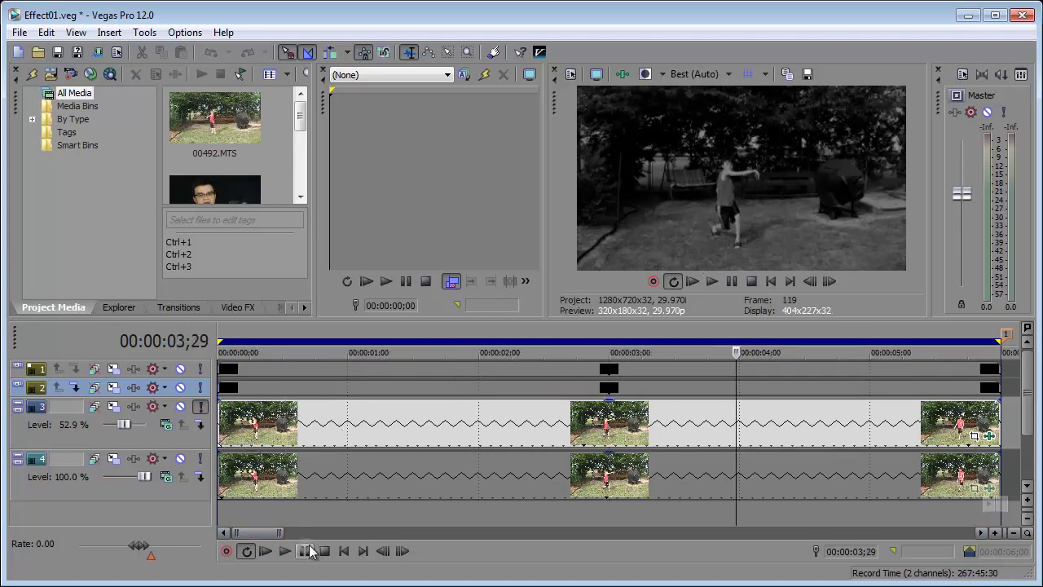
left_click(203, 409)
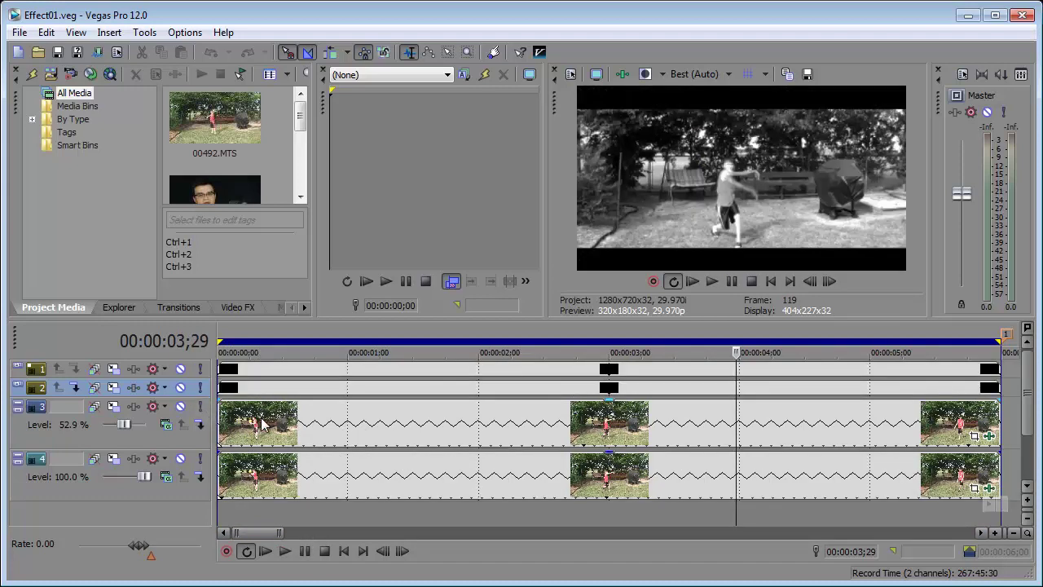
Step: Jump the cursor to about 01;25, 01;14 and then 01;04 to inspect the throw
left_click(456, 345)
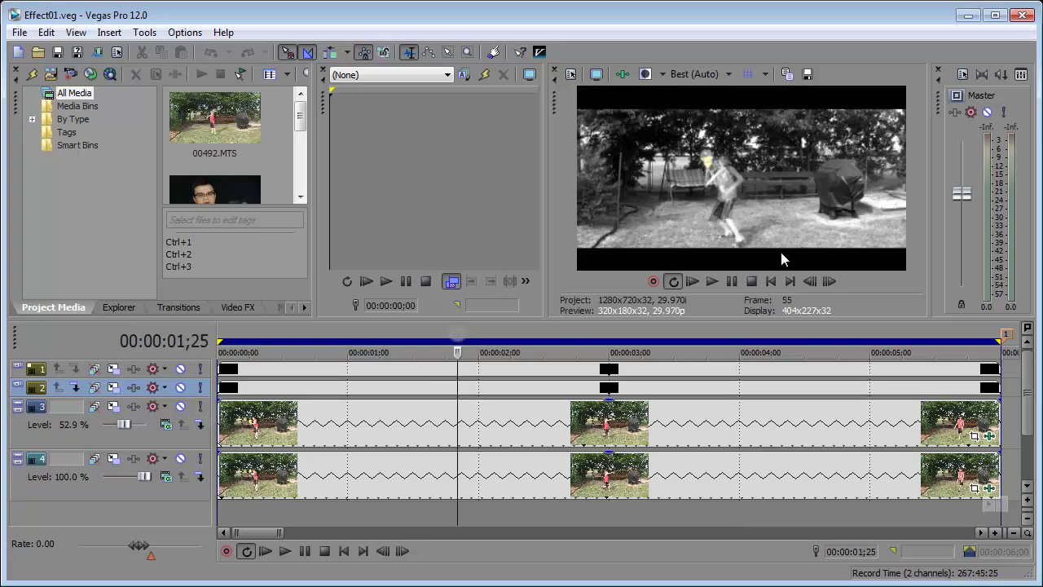
left_click(410, 344)
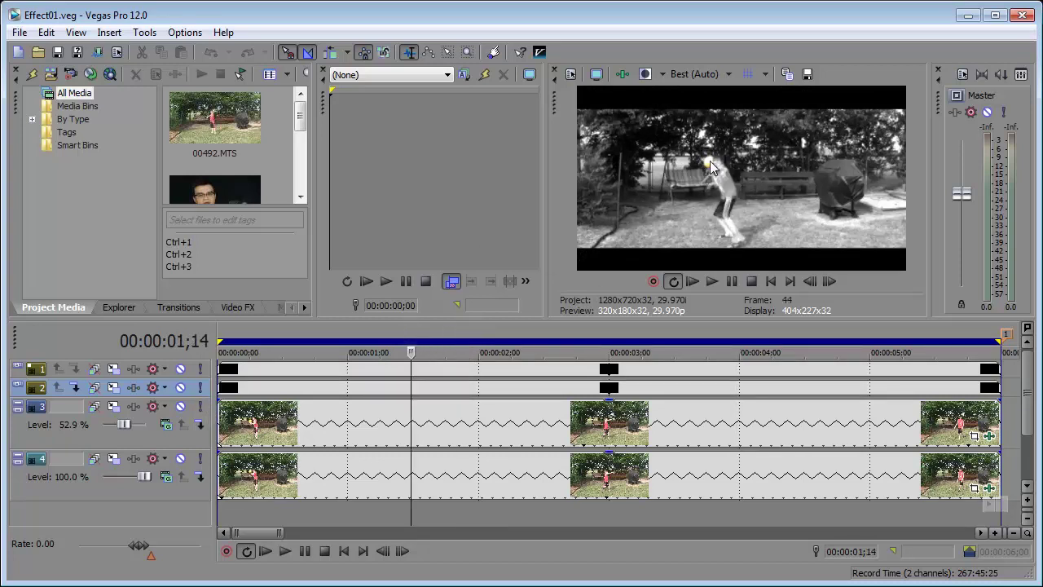
left_click(366, 342)
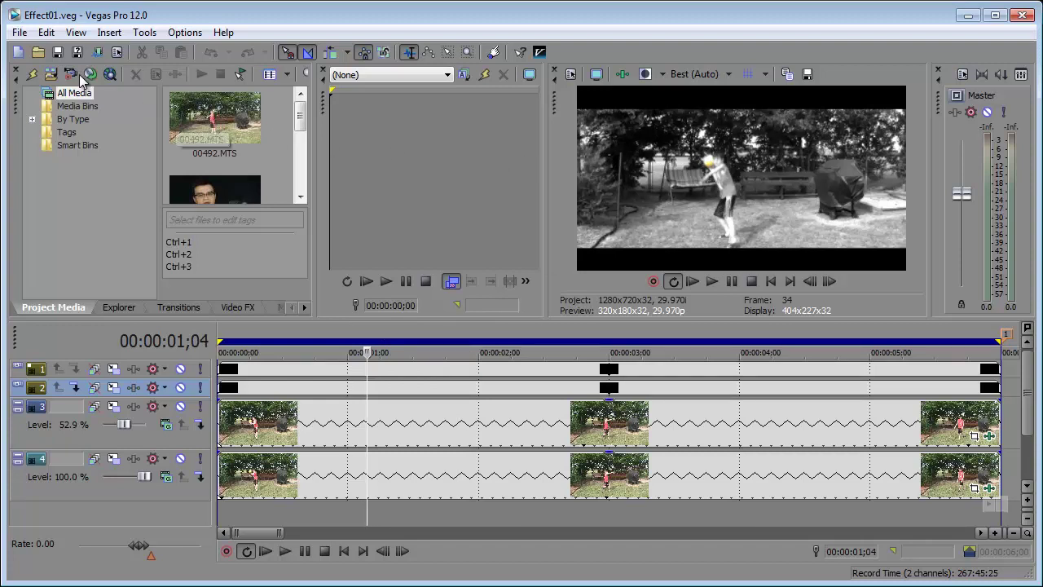
Step: Create a new empty project with loop playback off and import clip 00492 from the Video Clips folder
left_click(17, 53)
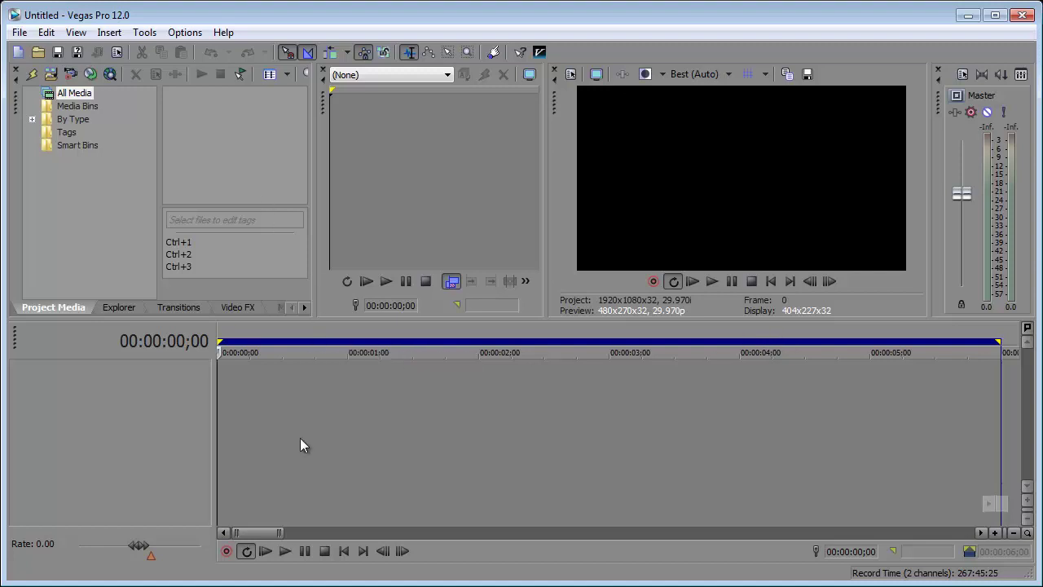
left_click(245, 552)
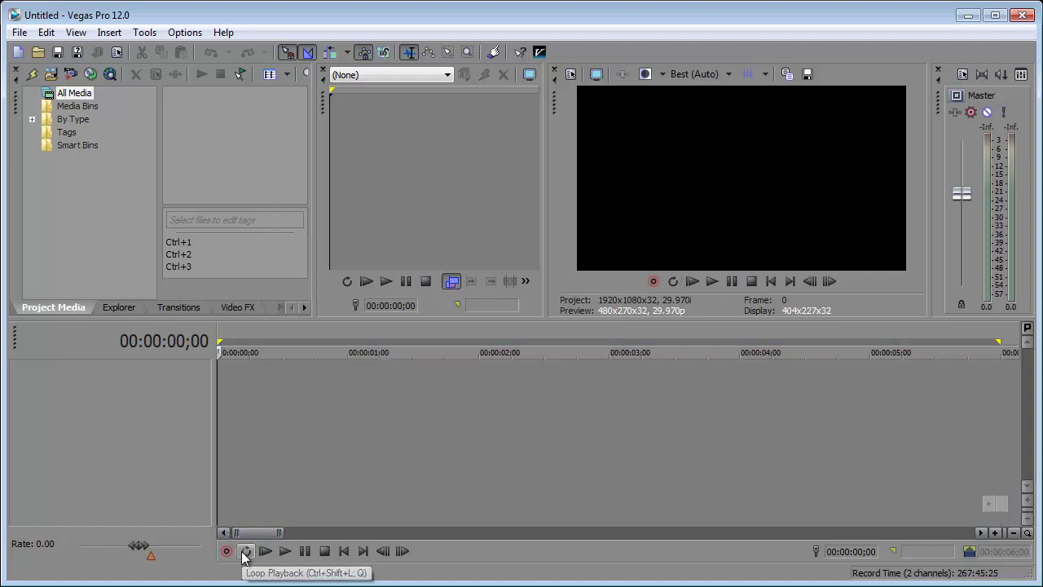
left_click_drag(1042, 29, 629, 66)
left_click(544, 168)
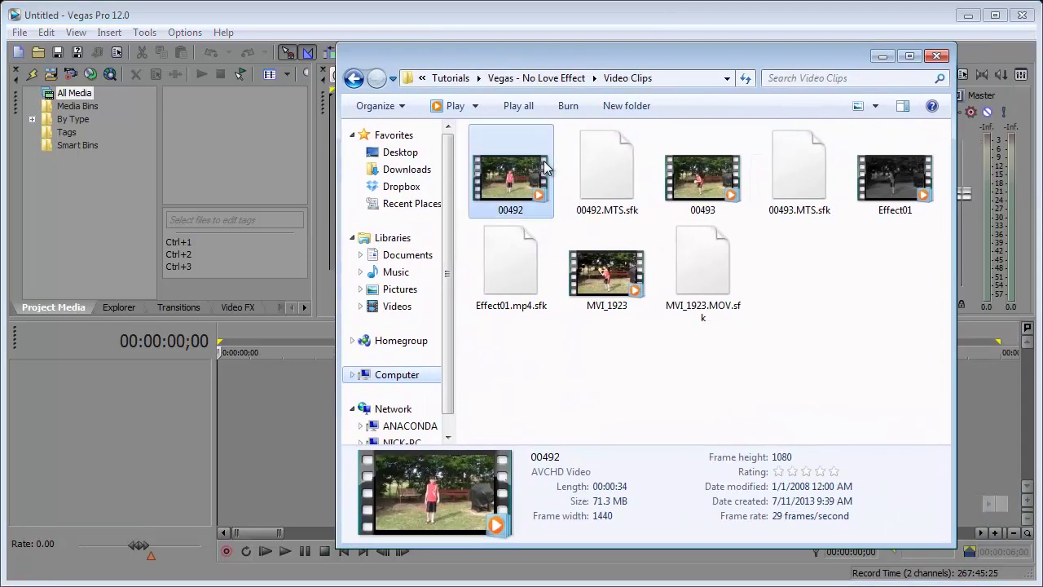
left_click_drag(526, 186, 209, 161)
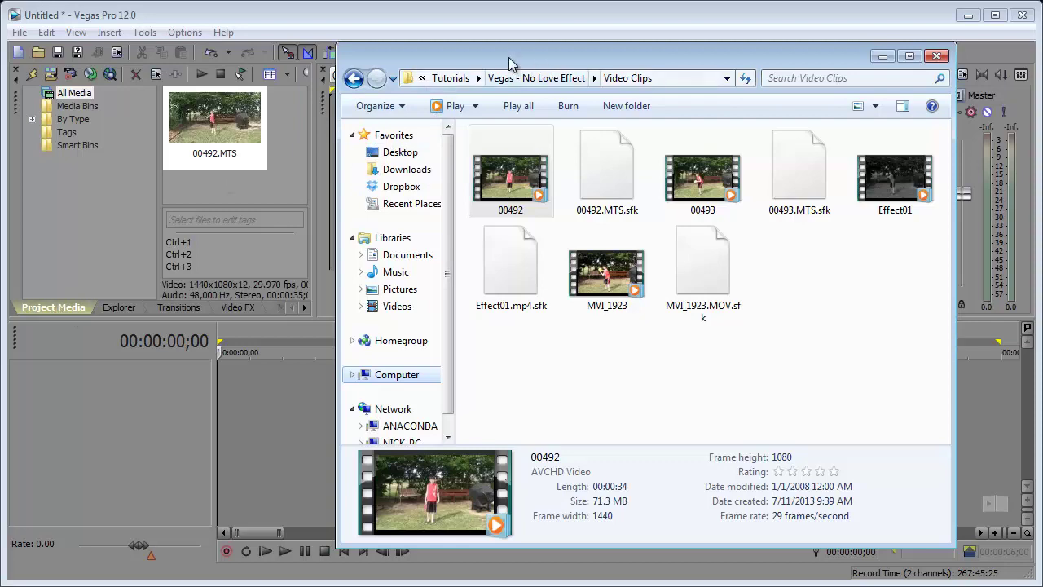
left_click_drag(505, 59, 1042, 62)
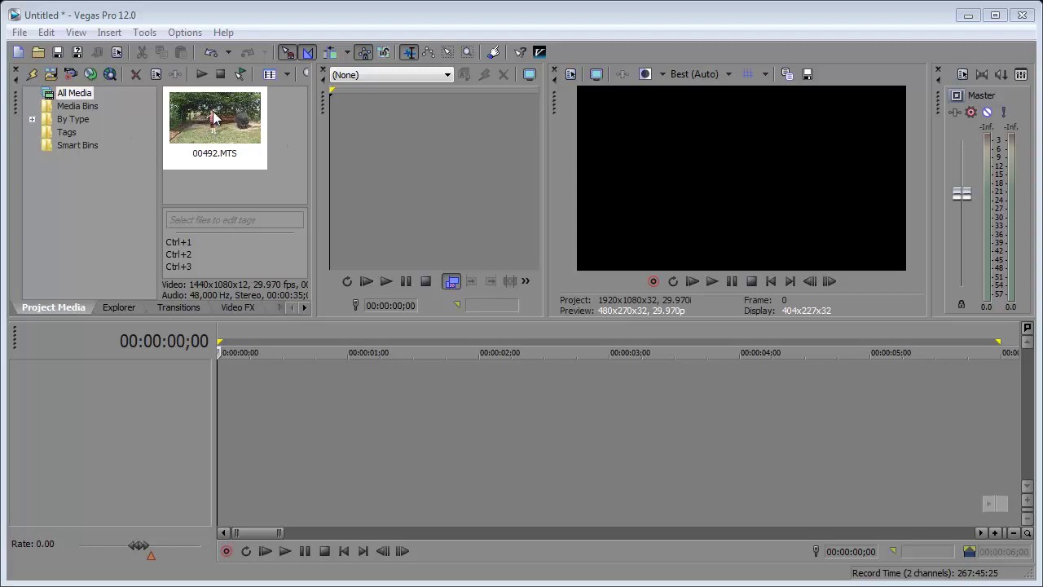
left_click_drag(210, 133, 187, 382)
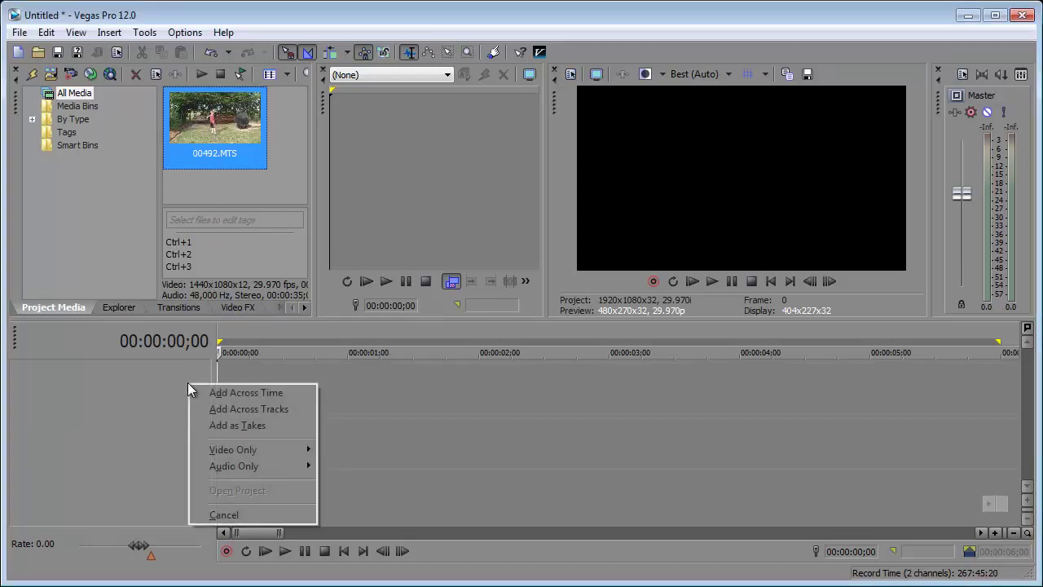
Step: Add only the video of 00492.MTS to the timeline and accept matching the project settings
mouse_move(253, 450)
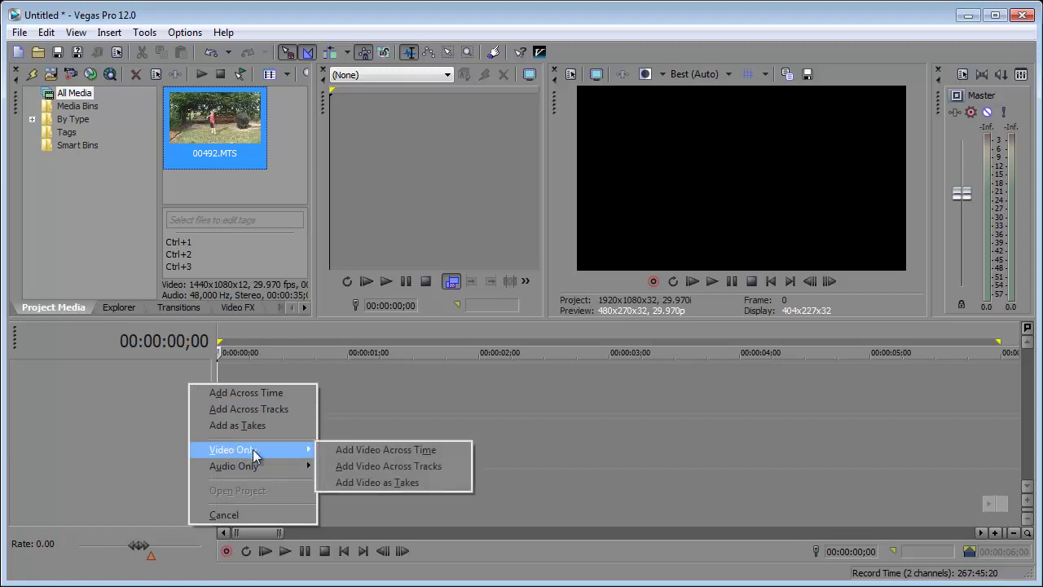
left_click(364, 450)
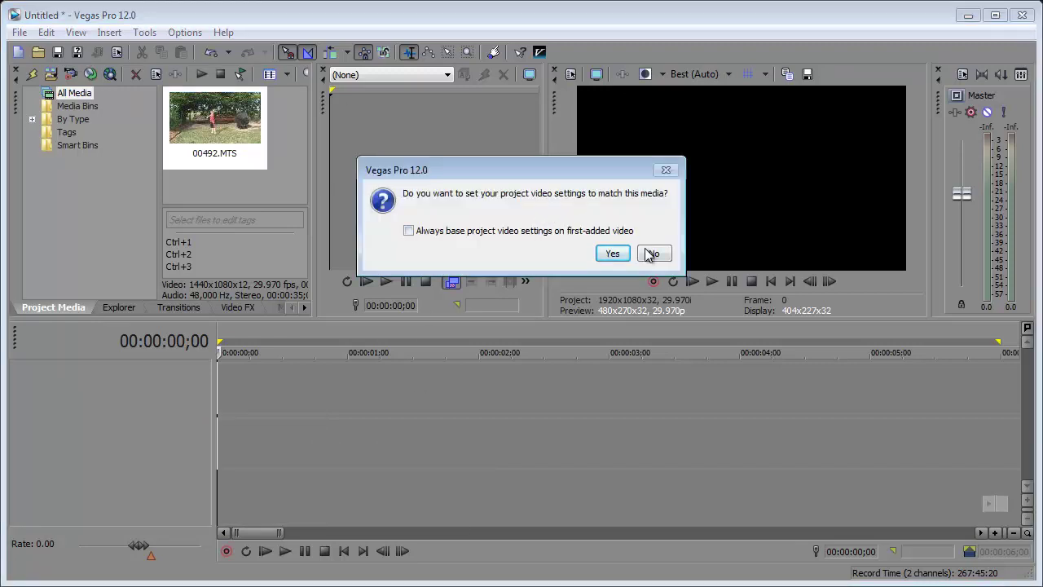
left_click(612, 254)
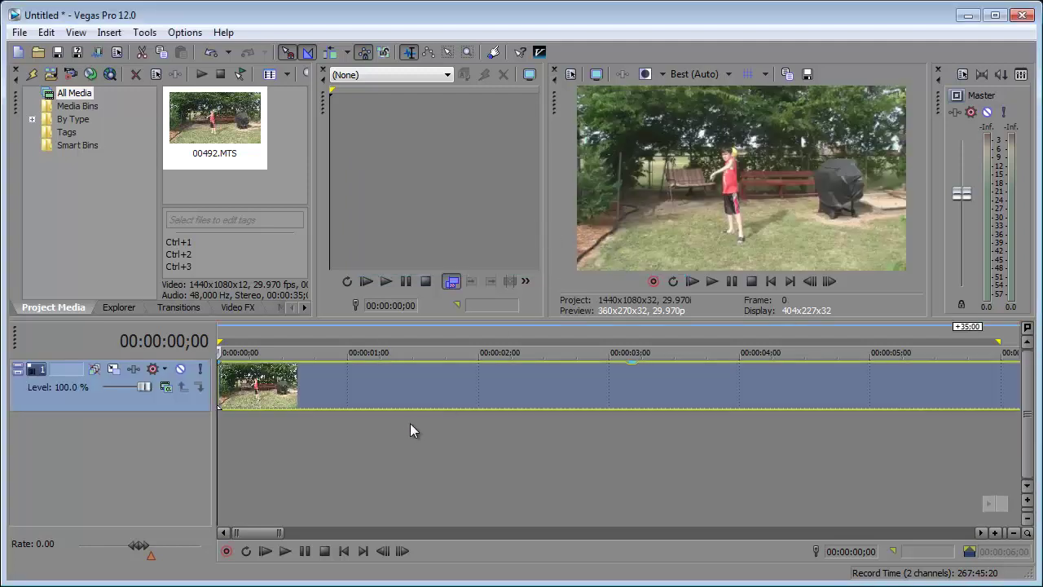
Step: Set the project video template to HDV 720-30p (1280x720, 29.970p)
left_click(116, 53)
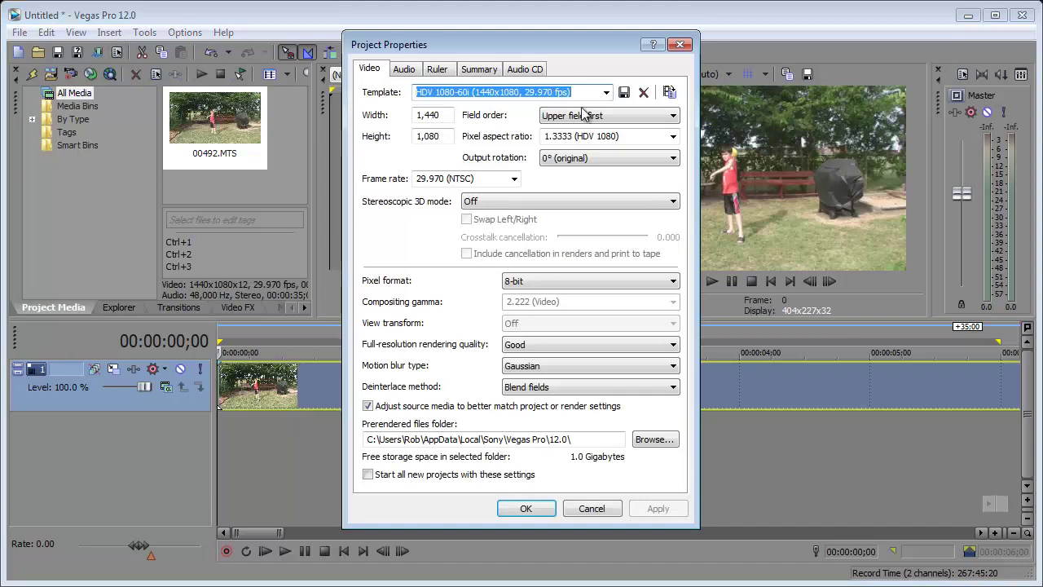
left_click(606, 93)
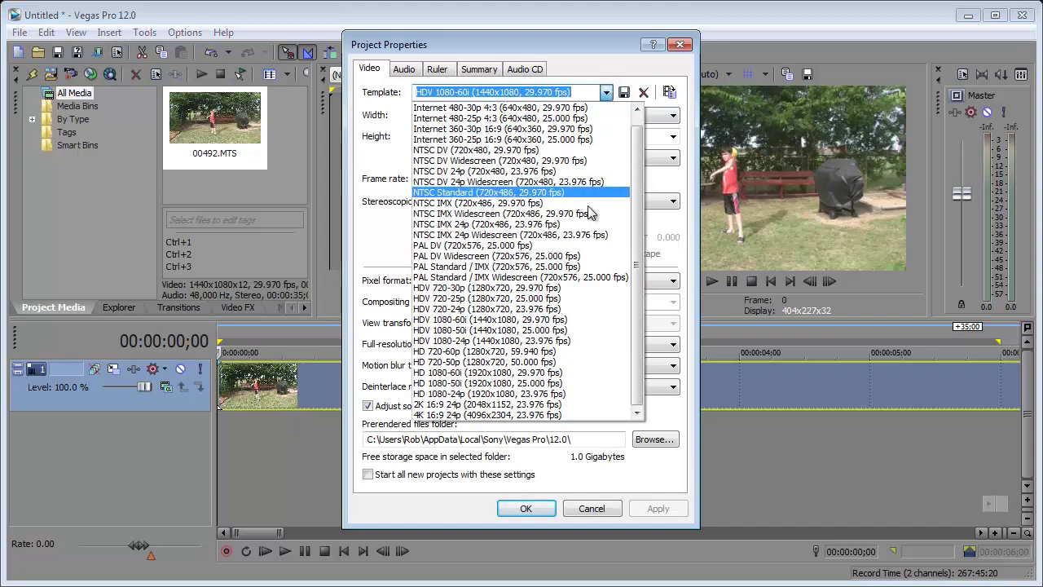
left_click(456, 294)
left_click(659, 509)
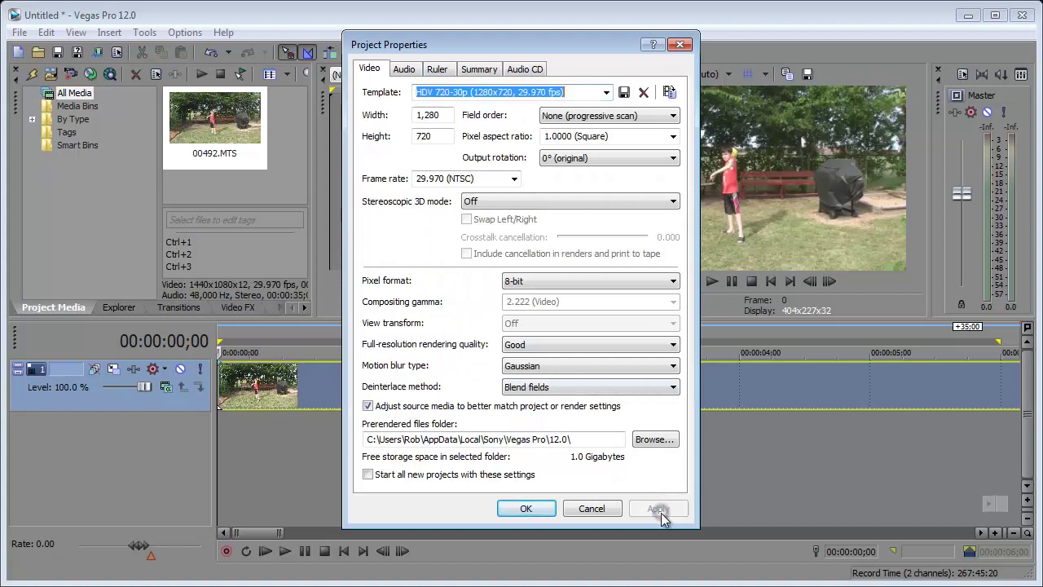
left_click(526, 509)
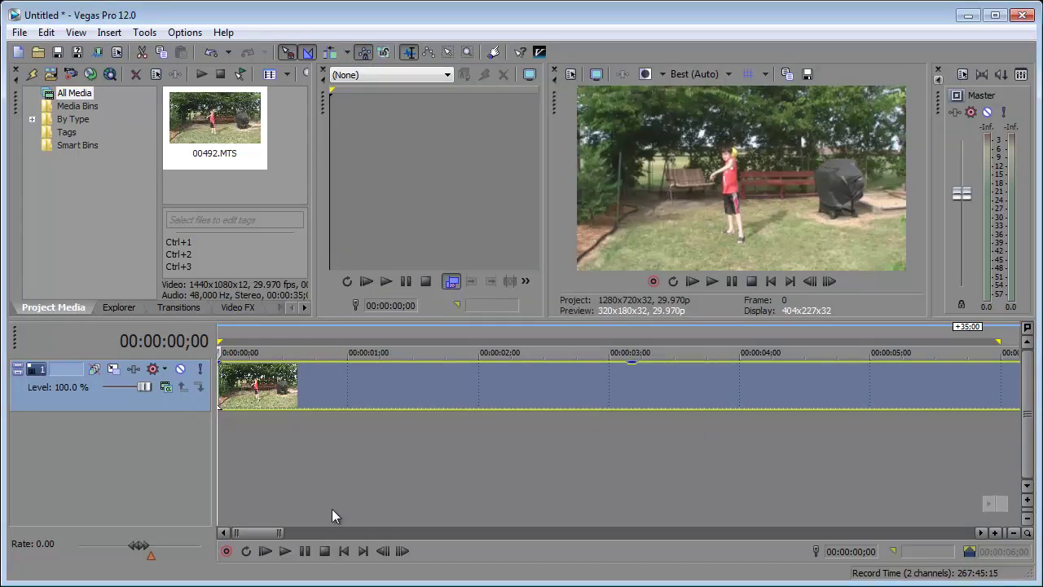
Step: Trim the start and end of the 00492 event down to a short clip of about 3 seconds
scroll(335, 430, "down", 10)
scroll(341, 419, "up", 2)
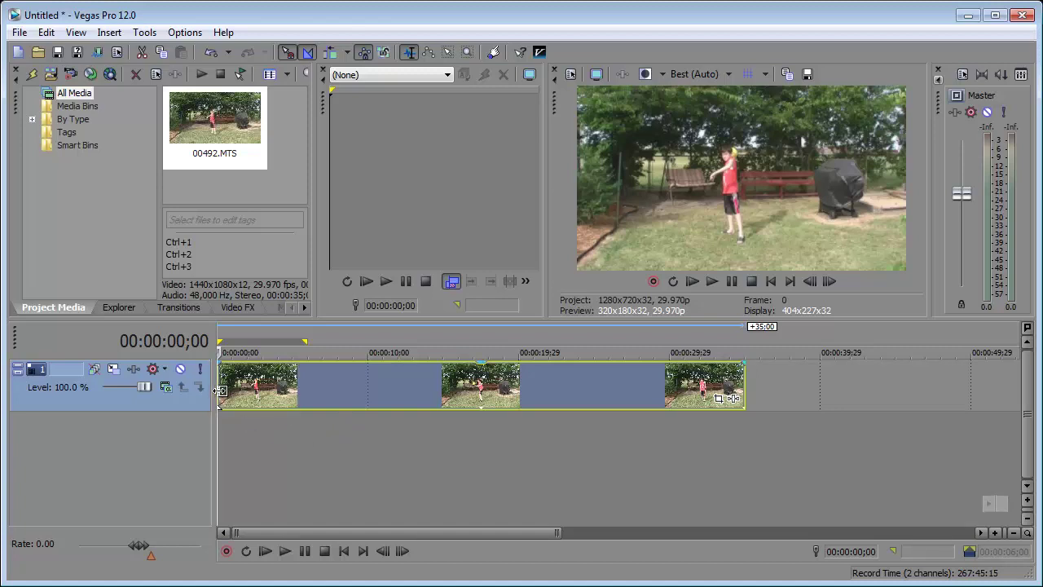
left_click_drag(220, 392, 262, 390)
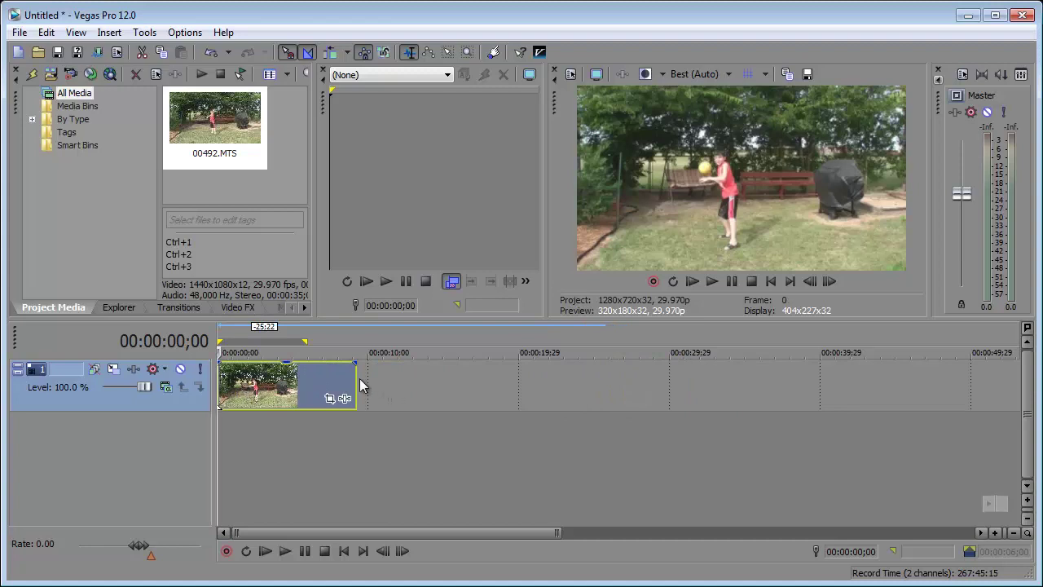
left_click_drag(357, 387, 267, 384)
left_click(284, 551)
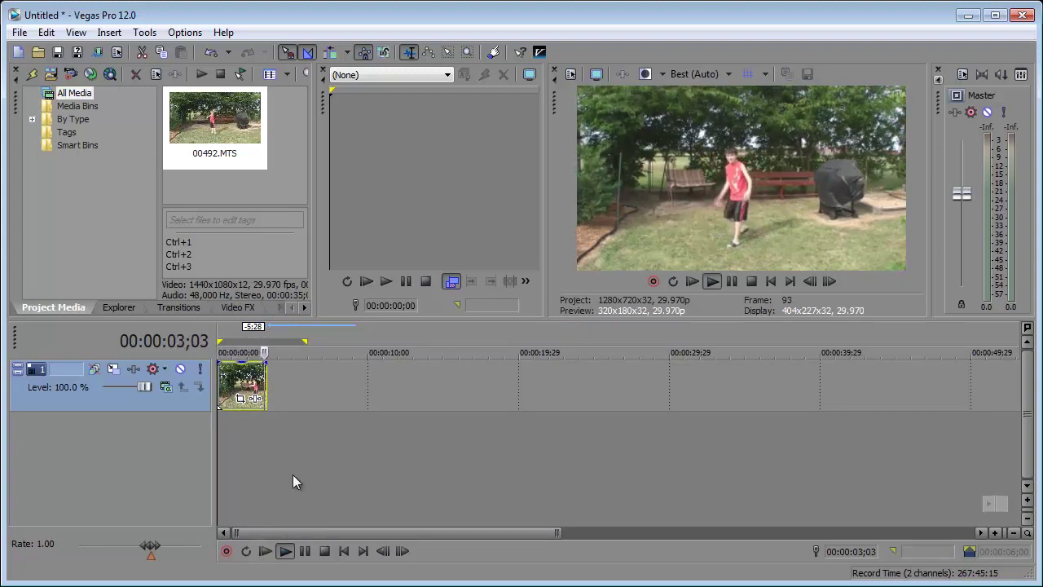
left_click_drag(266, 385, 220, 377)
Step: Replay the trimmed clip and park the cursor at 00:00:01;04, where the ball is raised
left_click(304, 551)
left_click(266, 552)
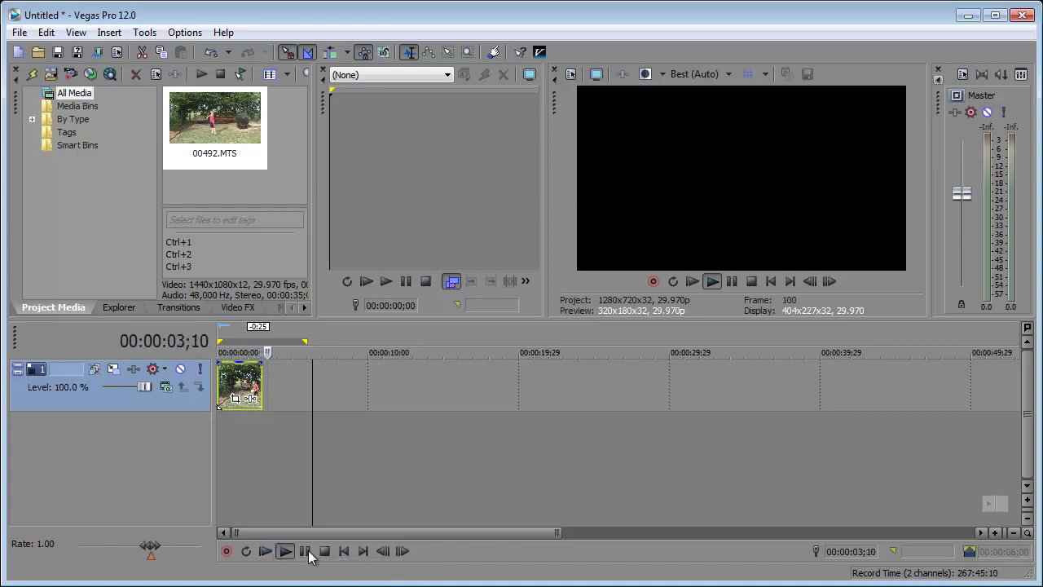
left_click(325, 552)
left_click(235, 409)
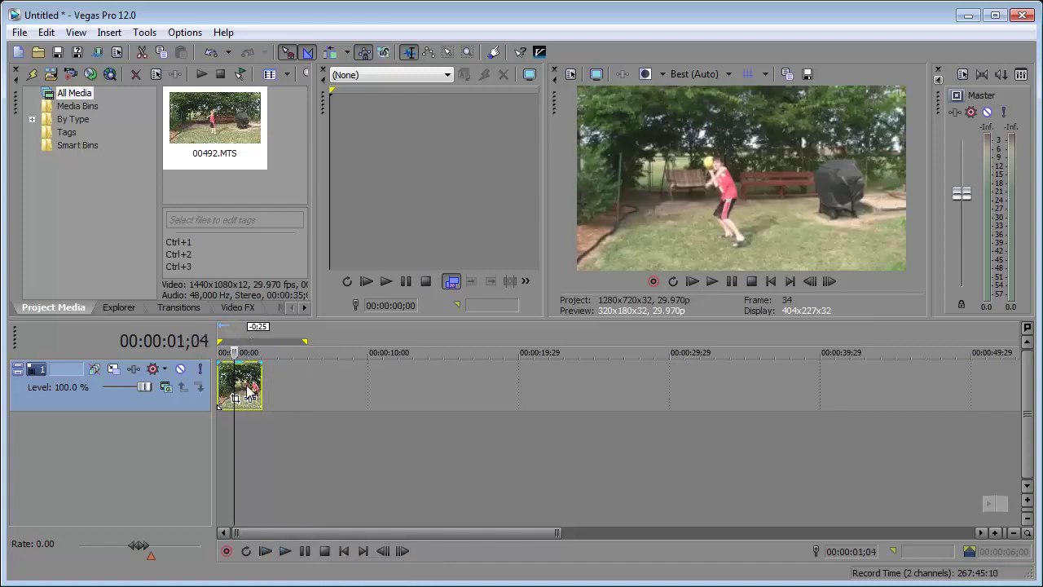
Step: Ctrl-drag the event's right edge to time-stretch the clip into slow motion ending near 5 seconds
scroll(246, 410, "up", 3)
scroll(246, 409, "up", 5)
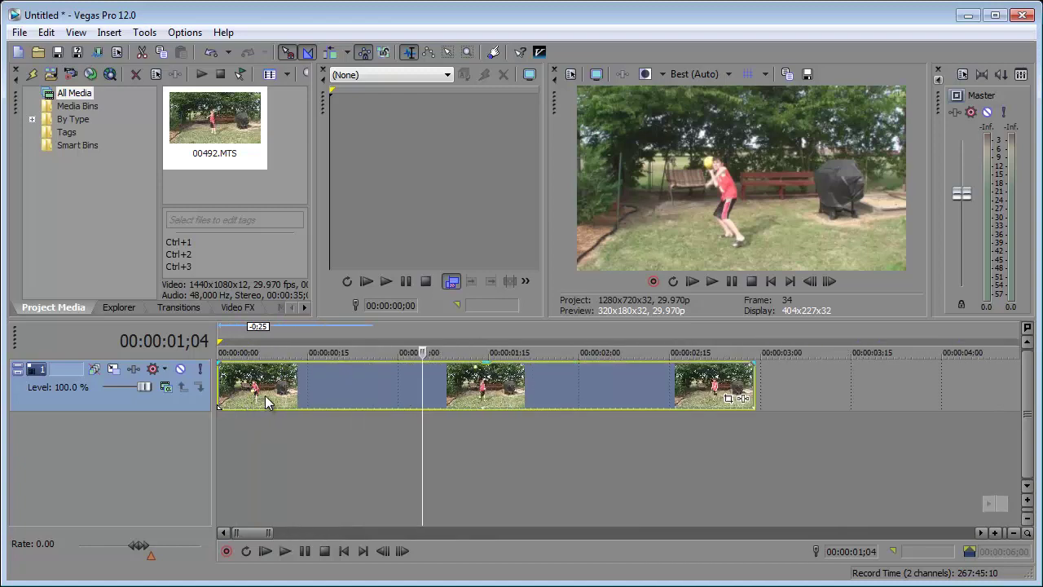
scroll(281, 397, "down", 1)
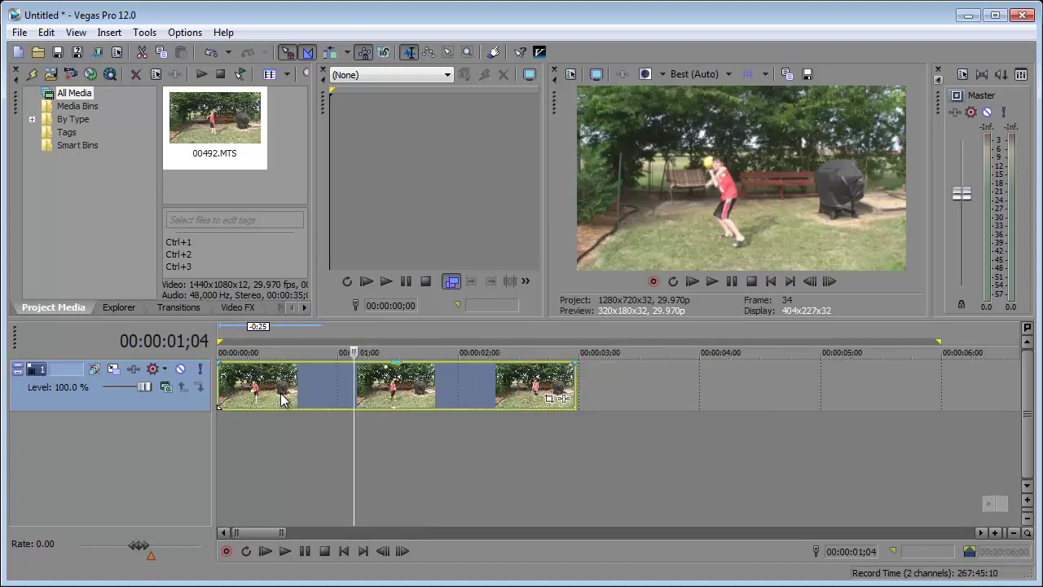
scroll(285, 400, "down", 1)
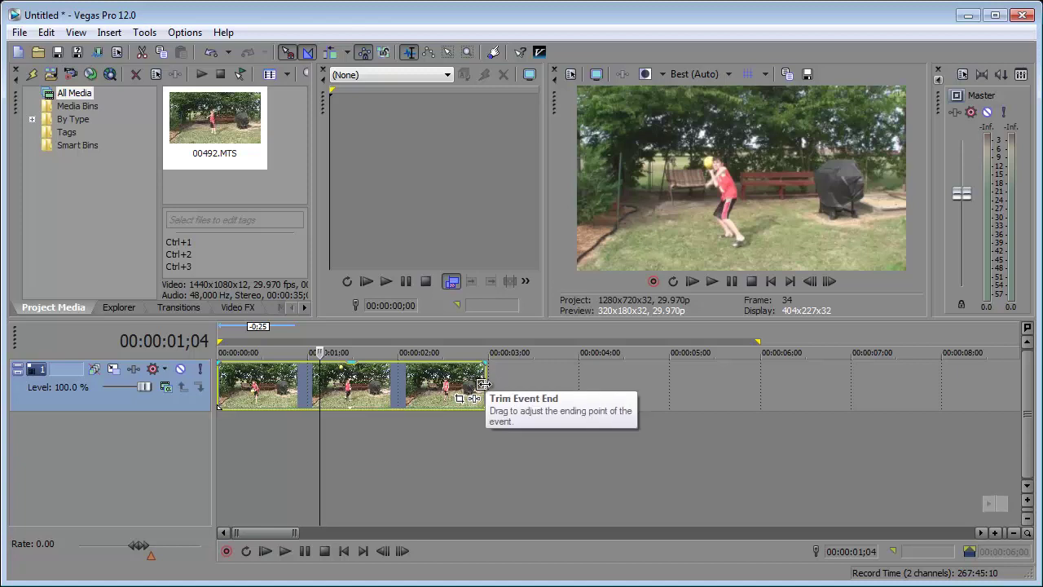
key("ctrl")
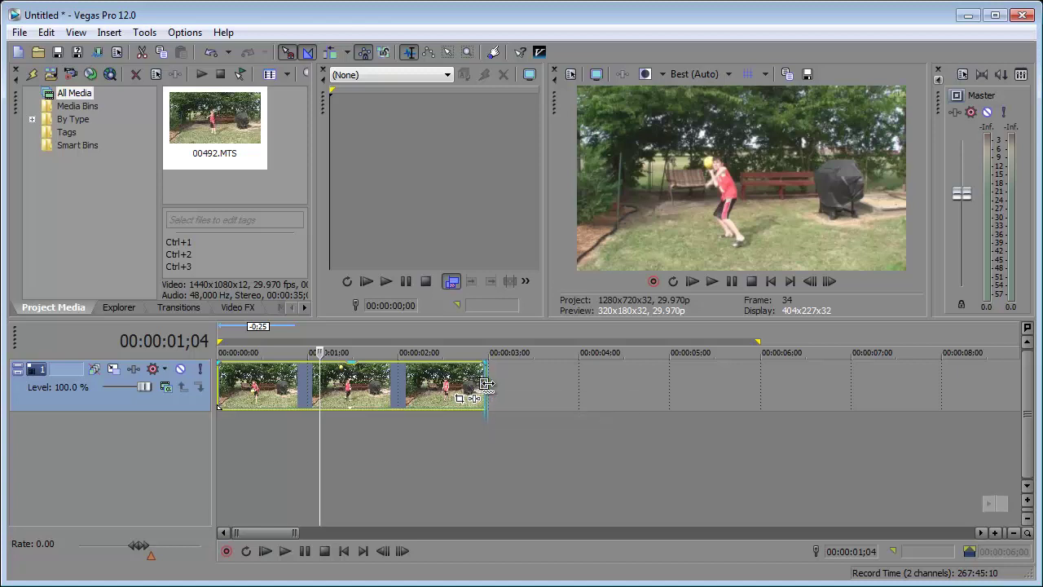
left_click_drag(483, 384, 666, 396)
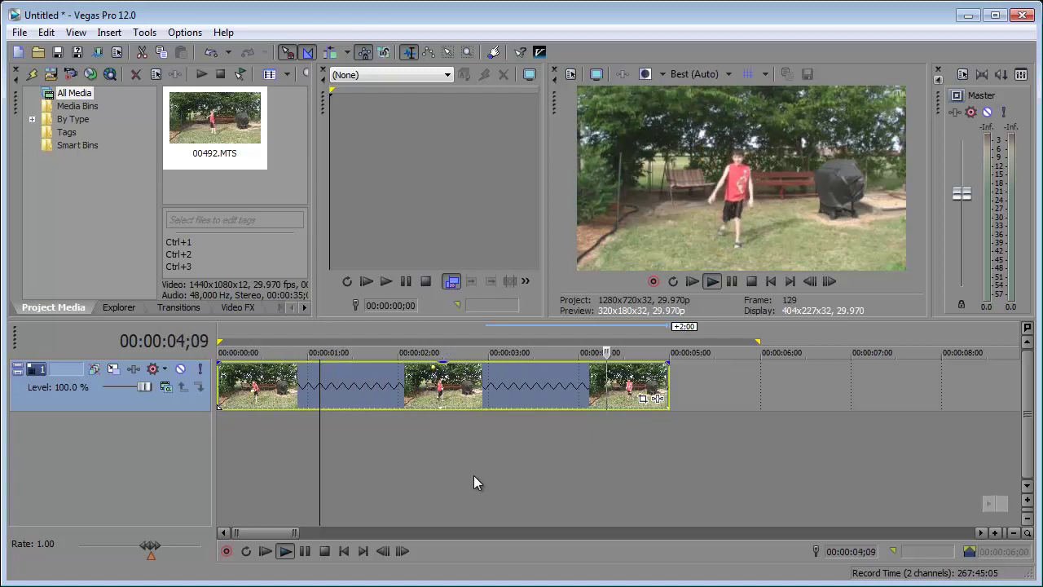
Step: Play the slowed clip, lengthen it slightly to about 0:05;17, and replay from the beginning
left_click(298, 399)
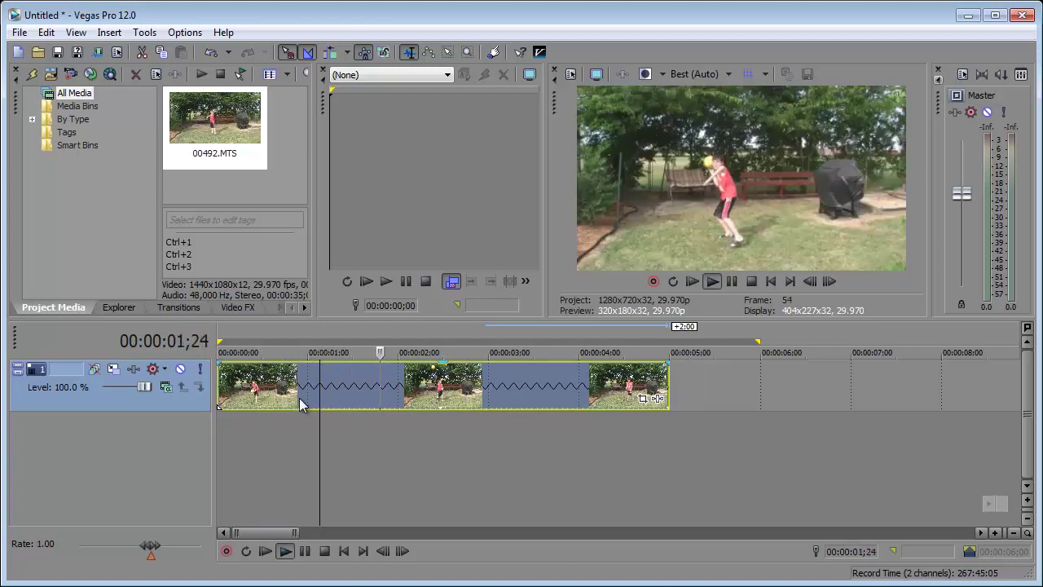
key("space")
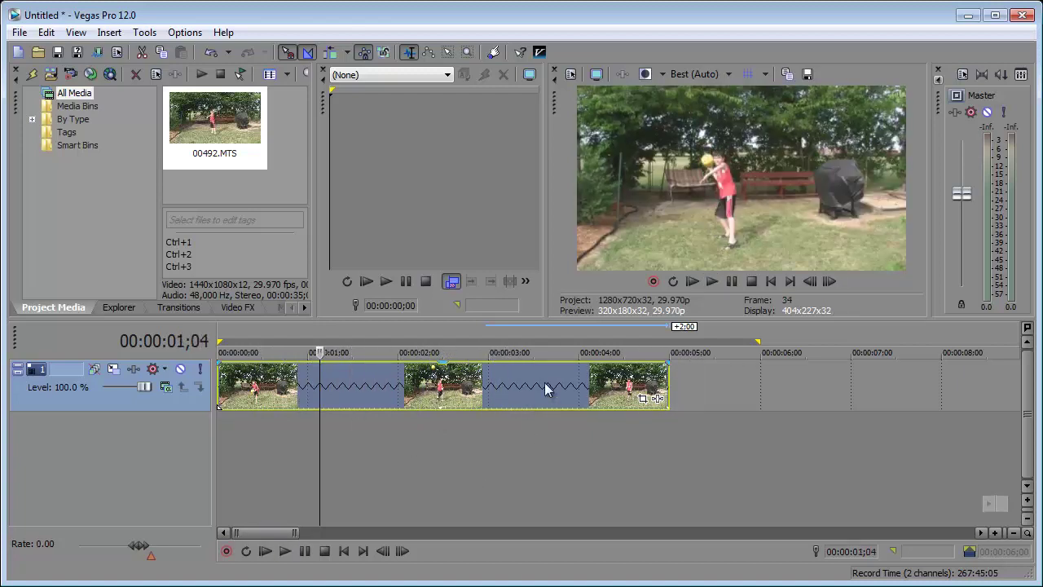
left_click_drag(669, 388, 682, 389)
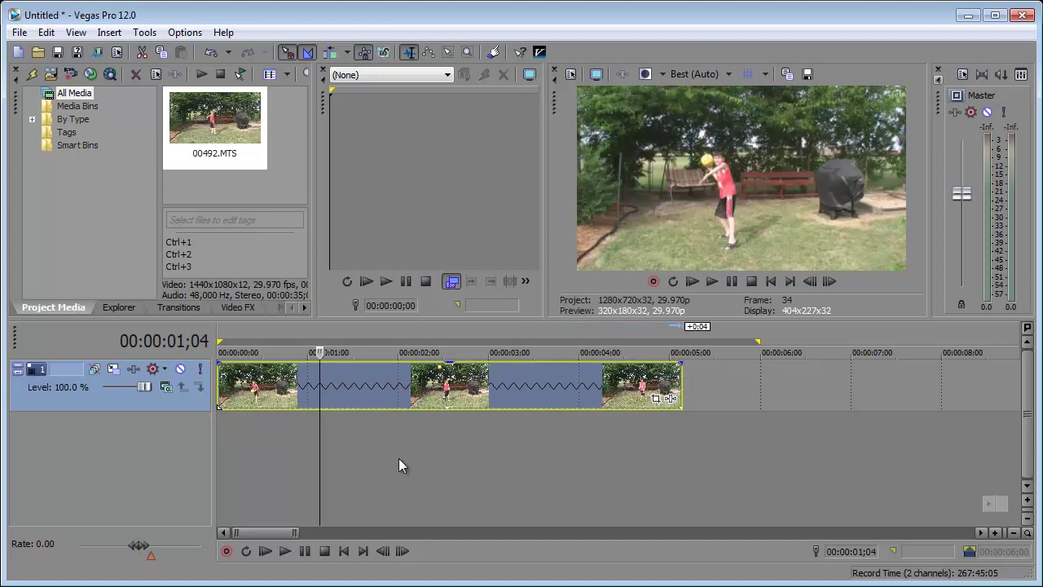
left_click(265, 551)
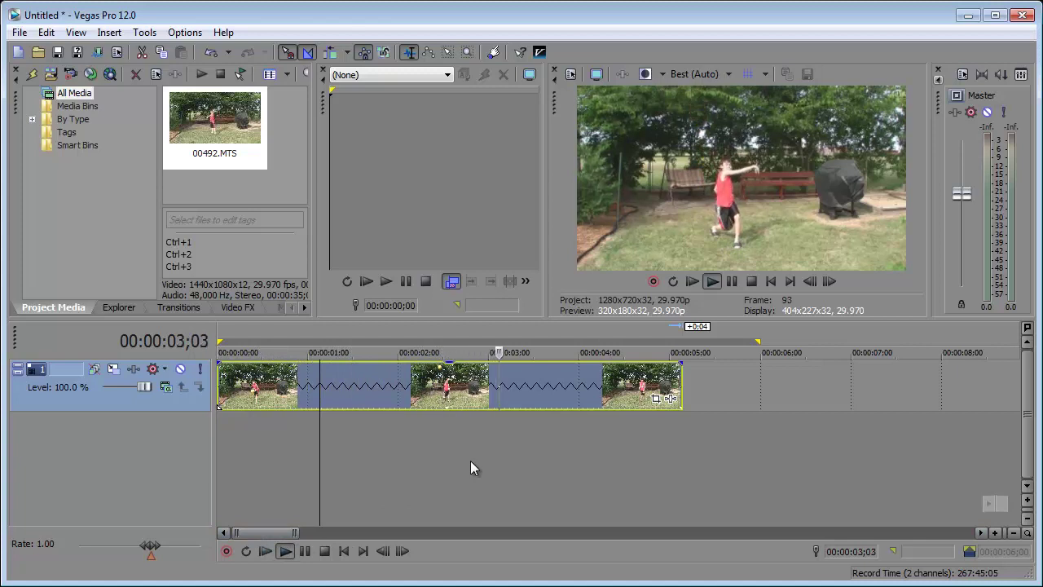
key("space")
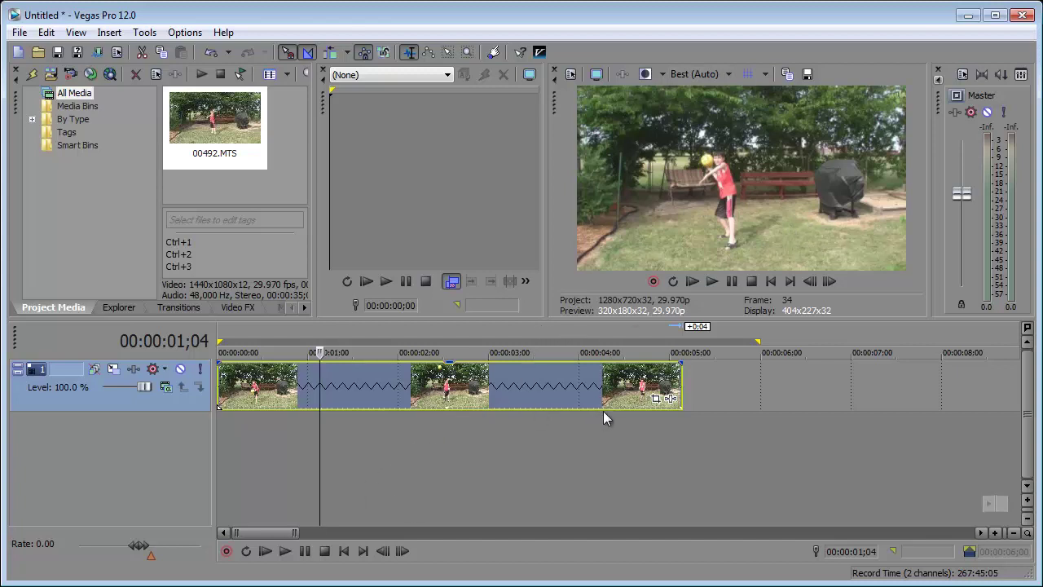
Step: Add Sony Color Corrector (Secondary) to the 00492 event through its Event FX button
left_click(670, 398)
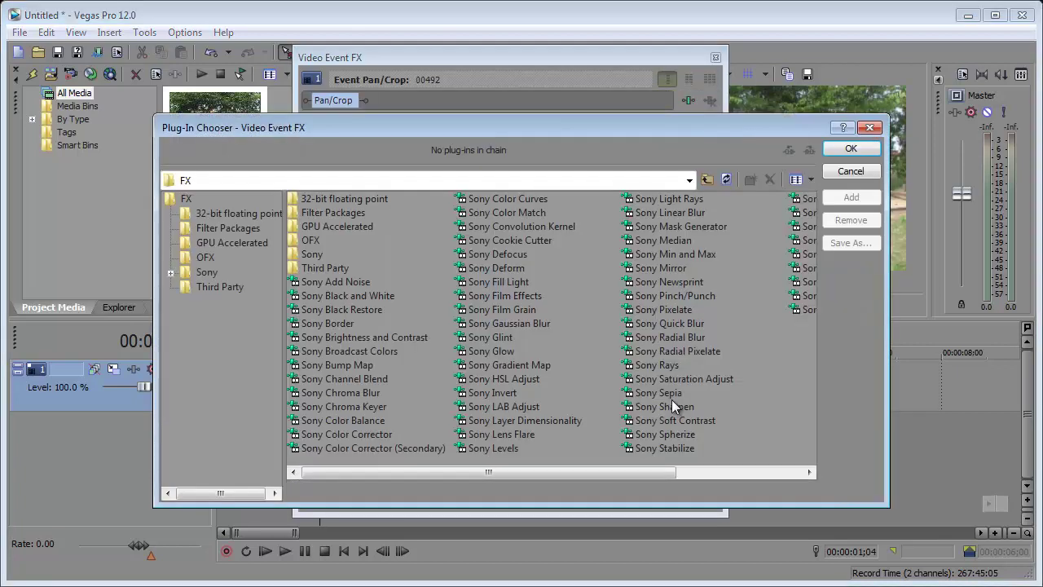
left_click(368, 448)
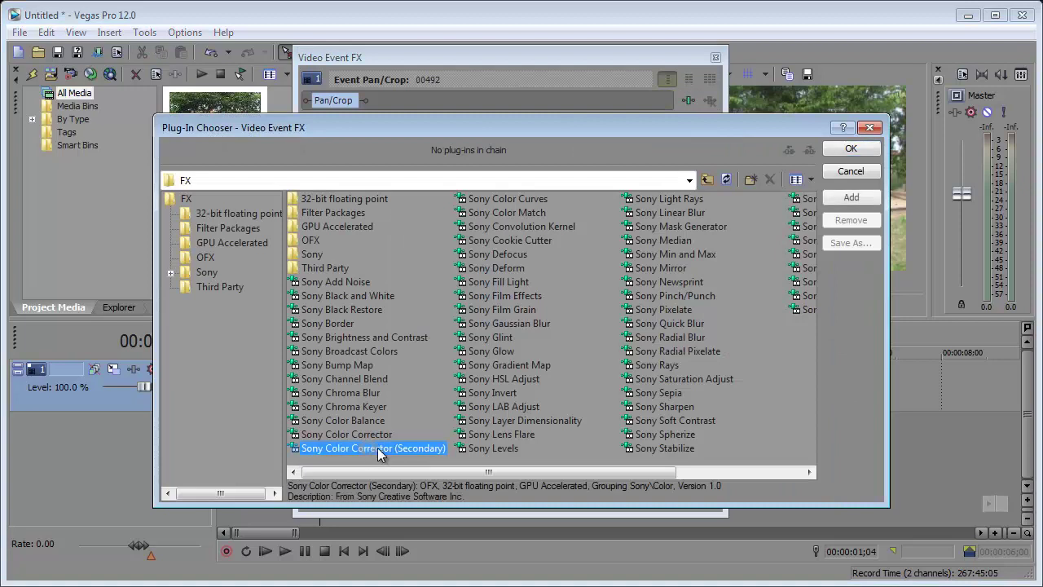
double_click(371, 448)
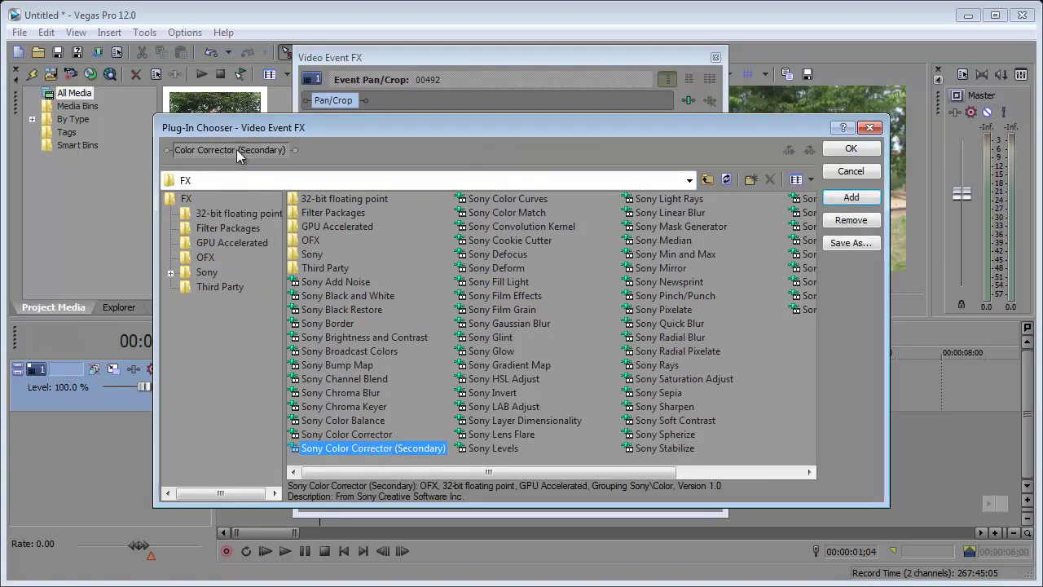
left_click(854, 147)
Step: Move, dock, then undock the Video Event FX window into a repositioned floating window
left_click_drag(544, 50, 367, 42)
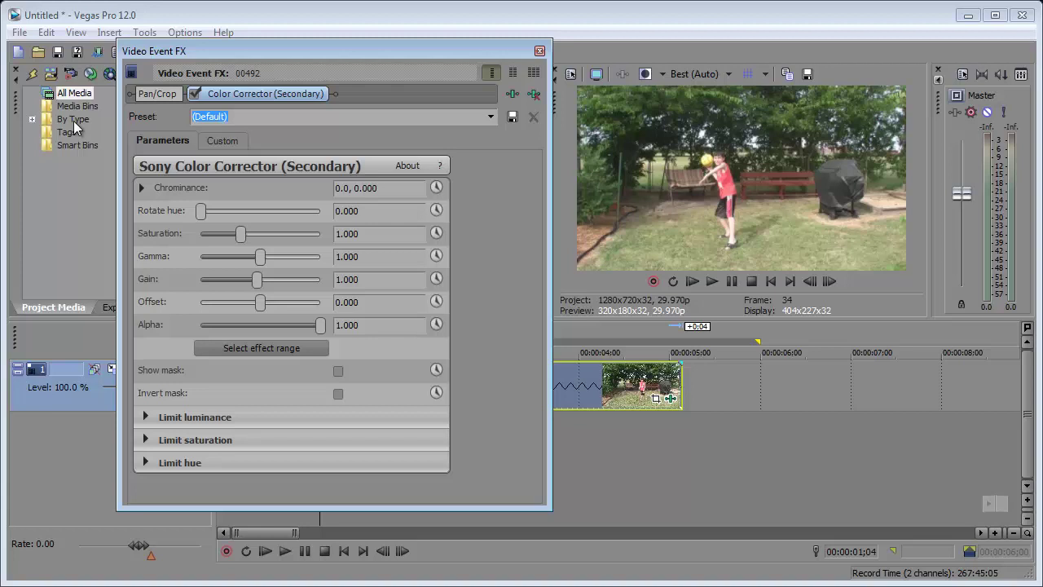
double_click(187, 52)
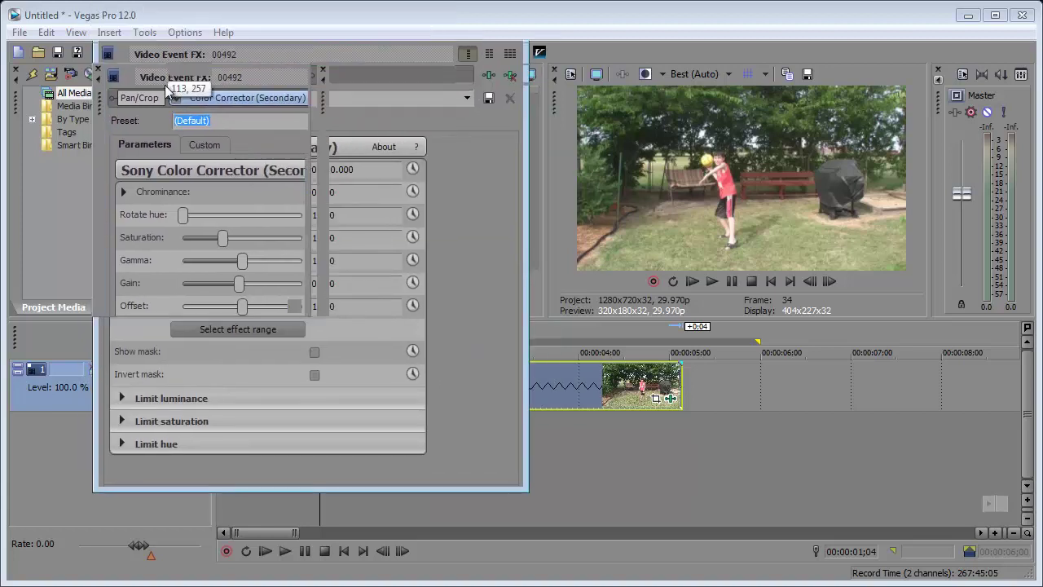
double_click(166, 88)
left_click_drag(172, 18, 180, 44)
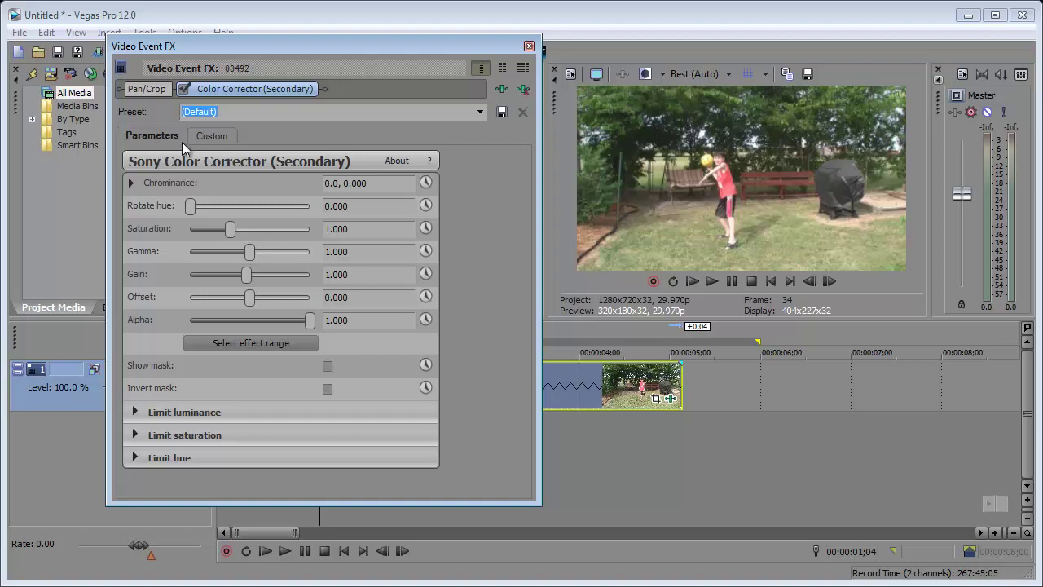
Step: Sample the yellow ball in the preview as the adjustment colour (angle 156.8, magnitude 0.610)
left_click(211, 139)
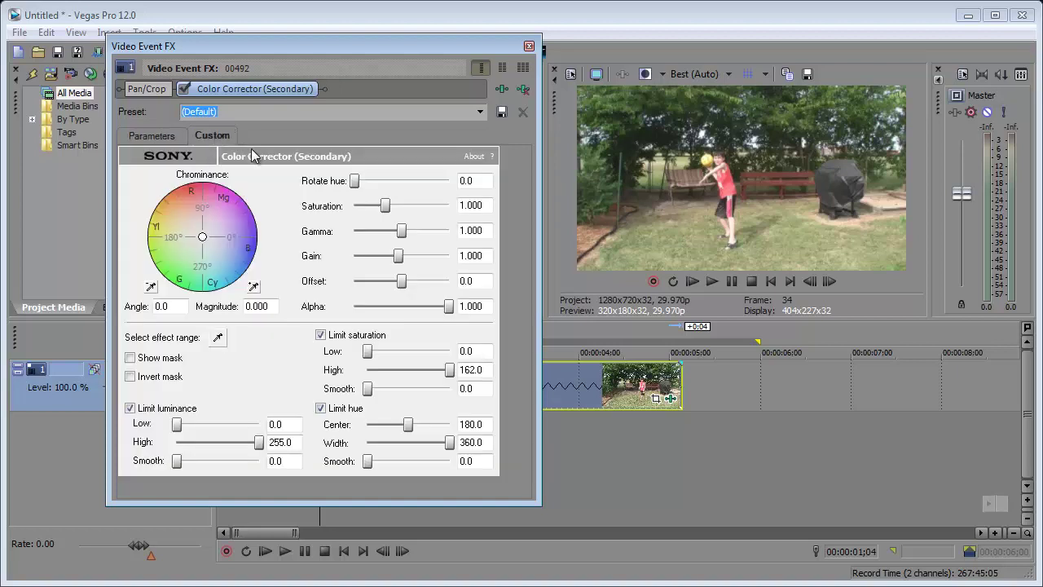
left_click(252, 287)
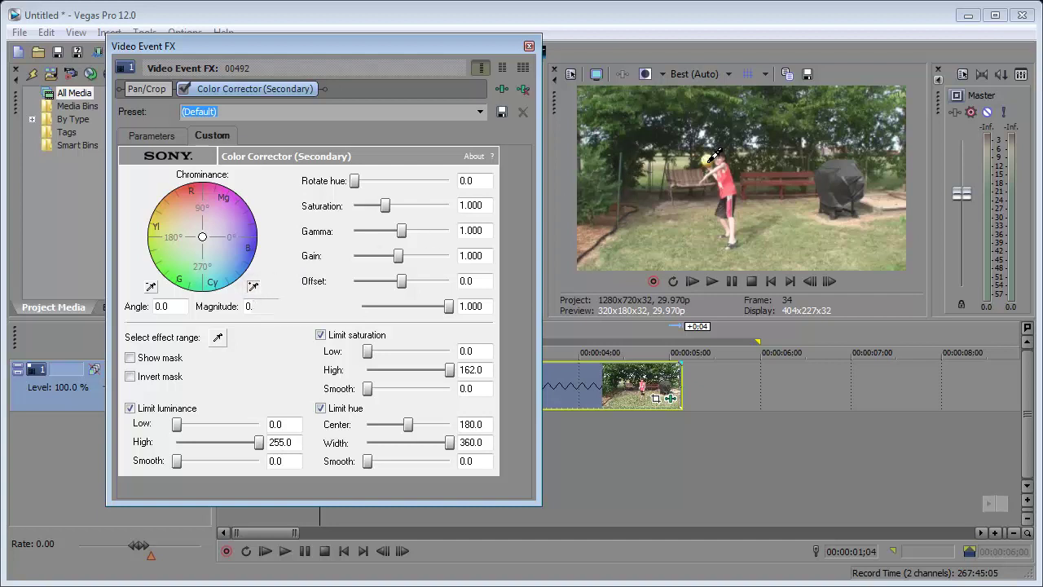
left_click(711, 159)
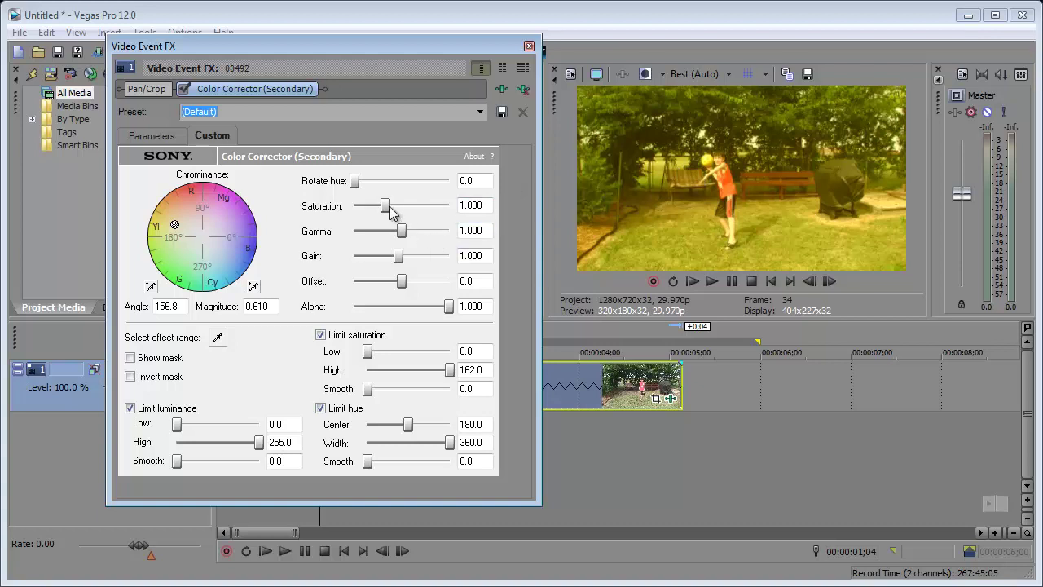
Step: Set saturation to 0, invert the mask, set low saturation limit 35.2 and hue width 131.8
left_click_drag(386, 209, 336, 209)
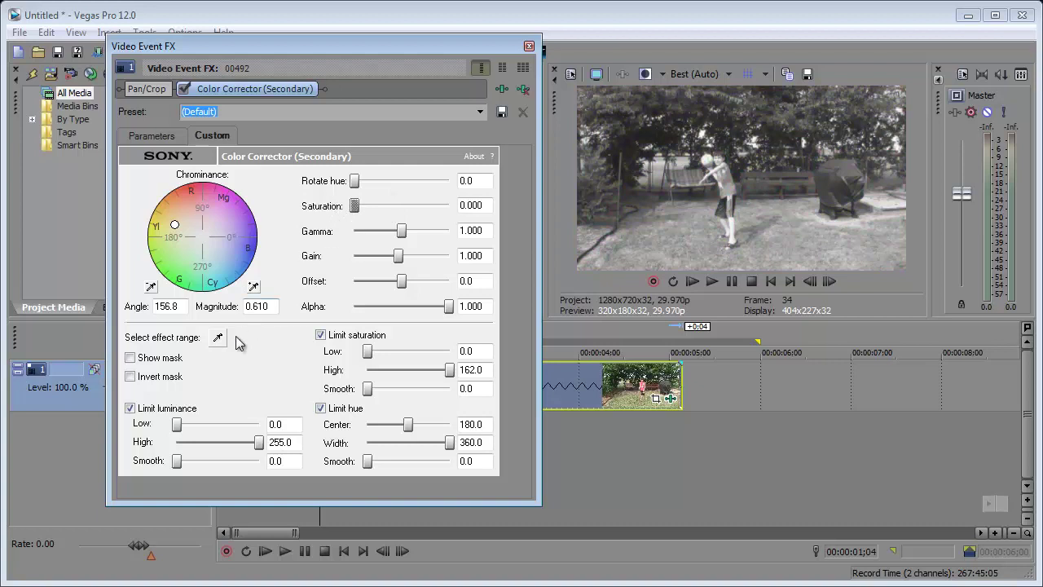
left_click(141, 377)
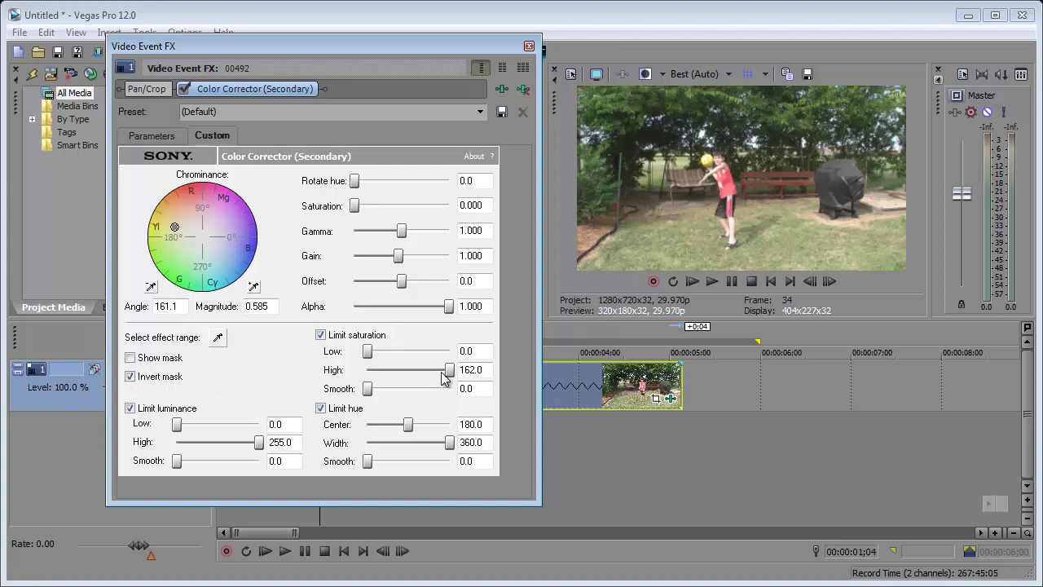
left_click_drag(368, 352, 381, 353)
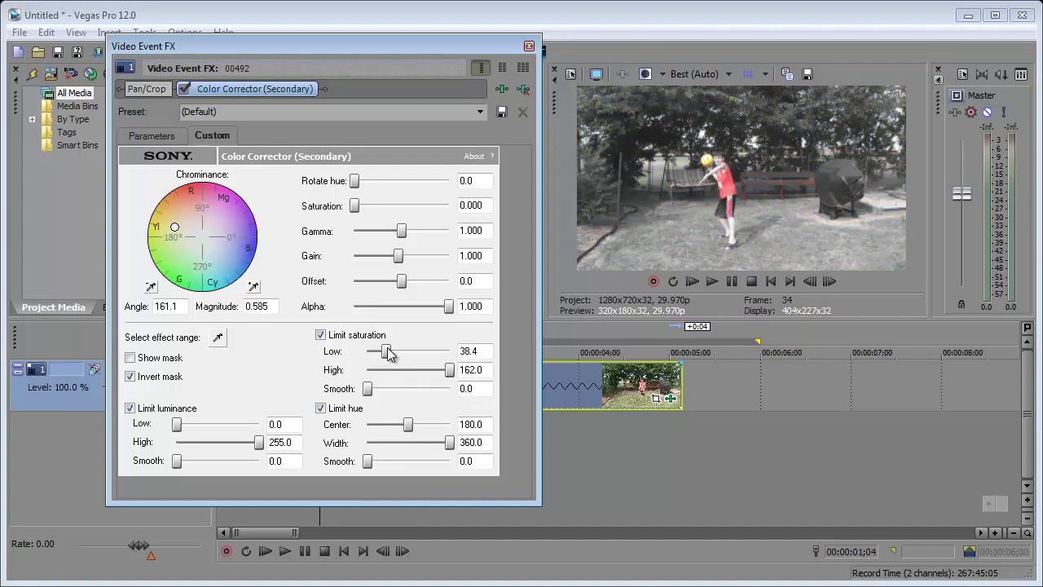
left_click_drag(388, 352, 387, 352)
left_click_drag(449, 448, 401, 441)
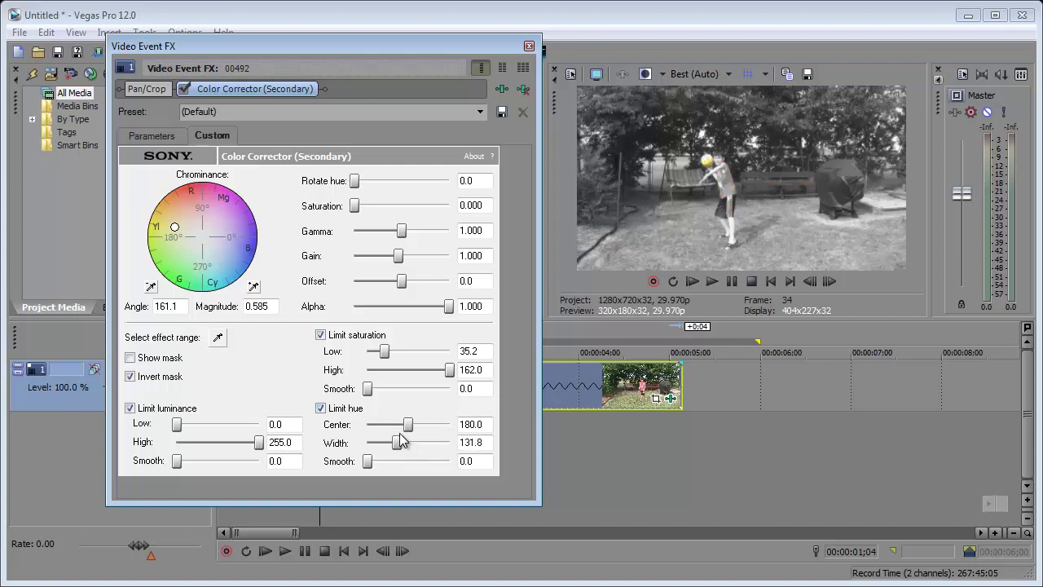
Step: Play the project, then reopen Color Corrector (Secondary) and lower the hue Width to 121.1
left_click(528, 49)
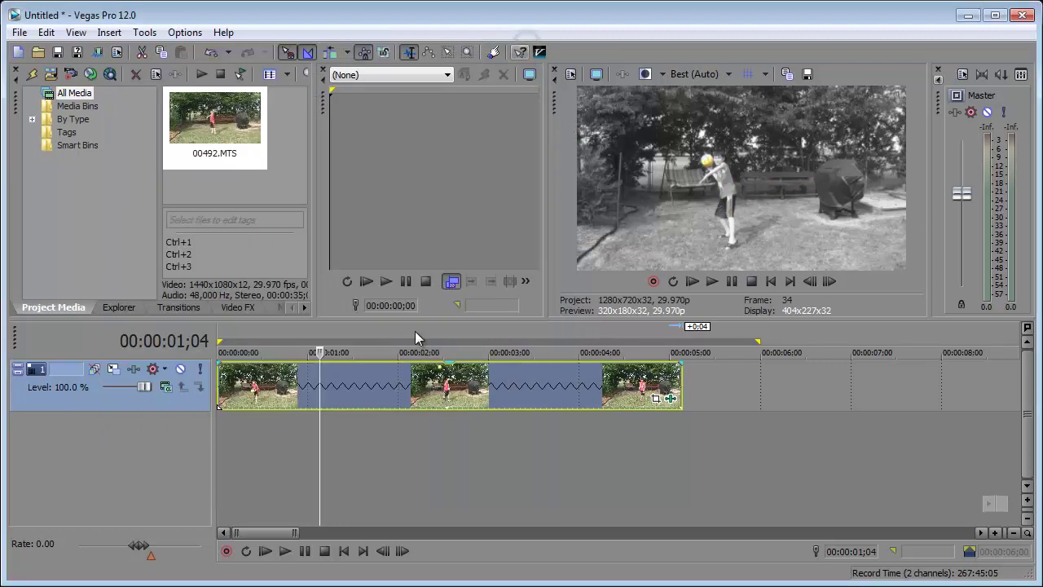
left_click(266, 551)
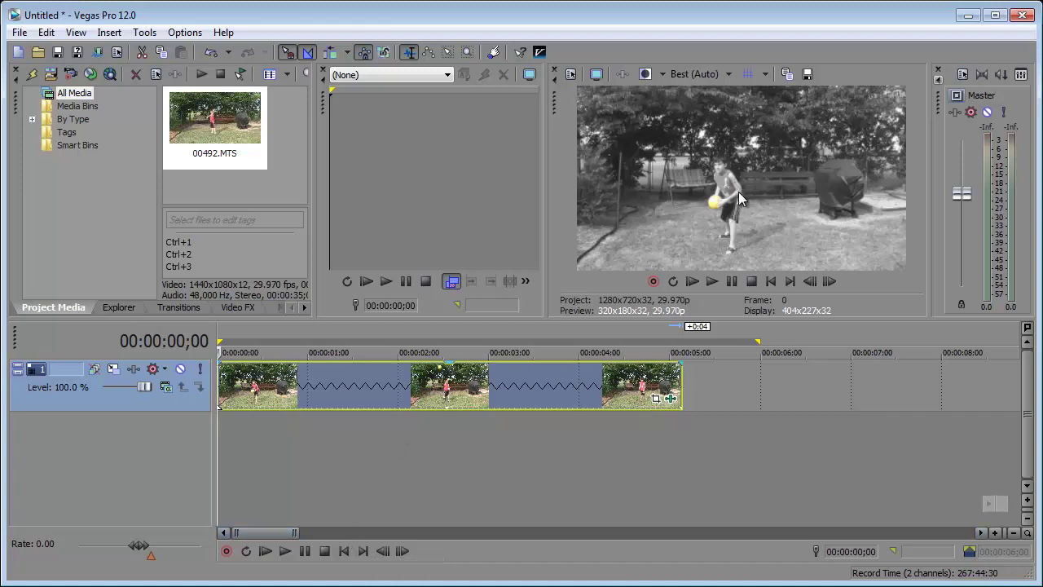
left_click(671, 398)
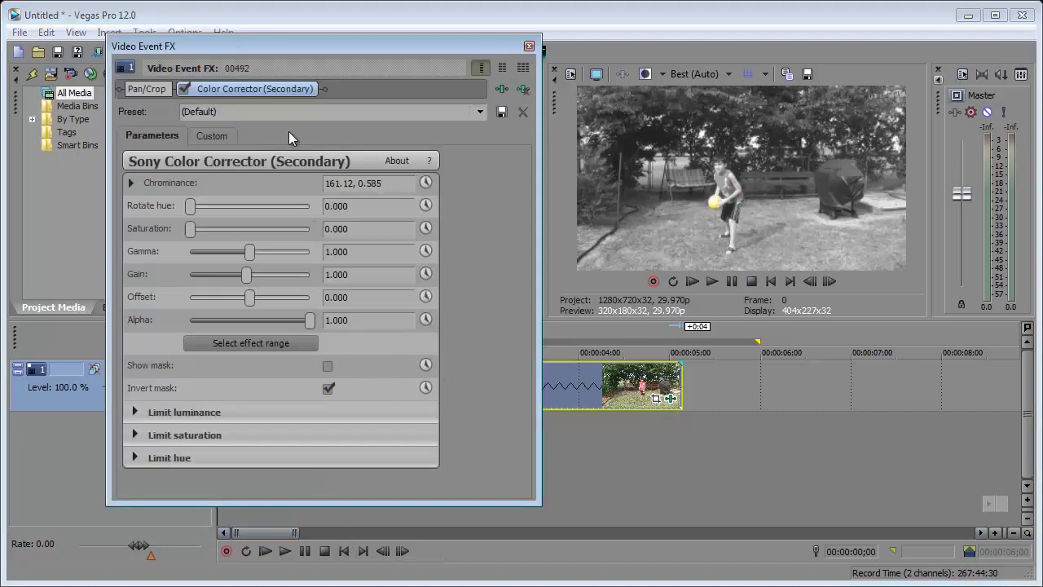
left_click(213, 136)
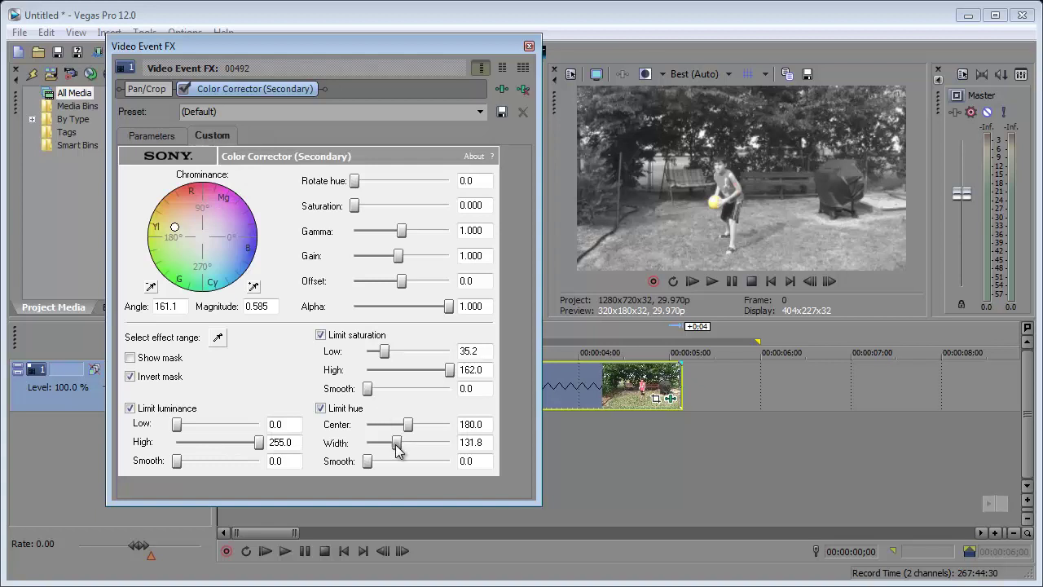
left_click_drag(396, 445, 394, 445)
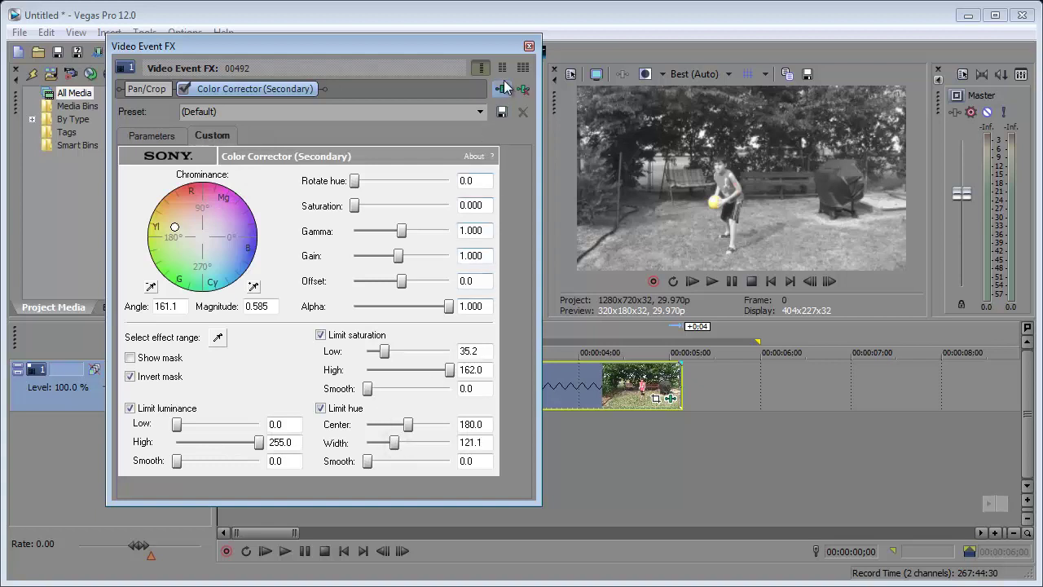
left_click(529, 45)
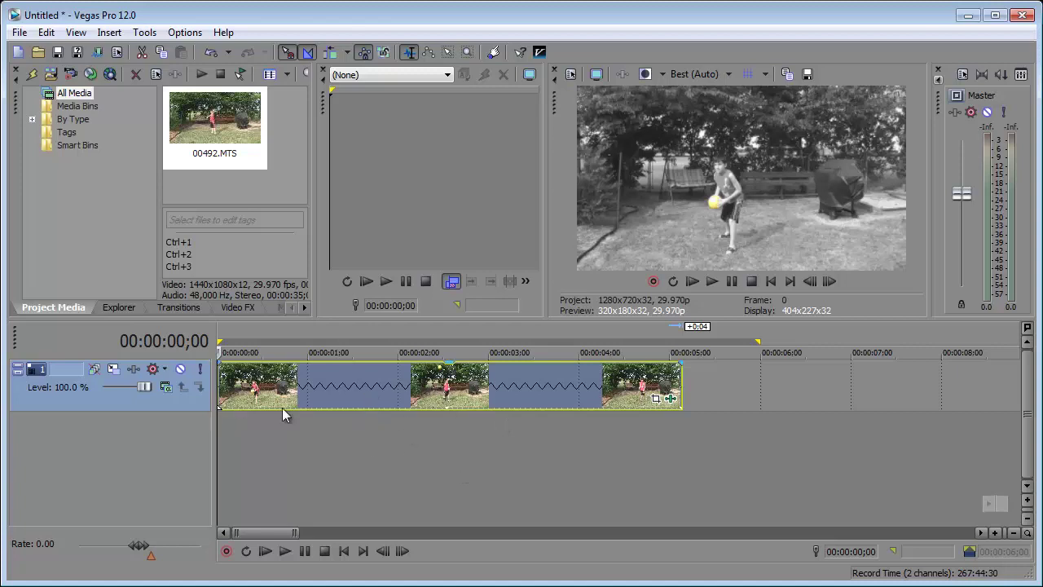
Step: Duplicate the video track, move the playhead to about one second, and right-click the top event
right_click(136, 400)
left_click(190, 210)
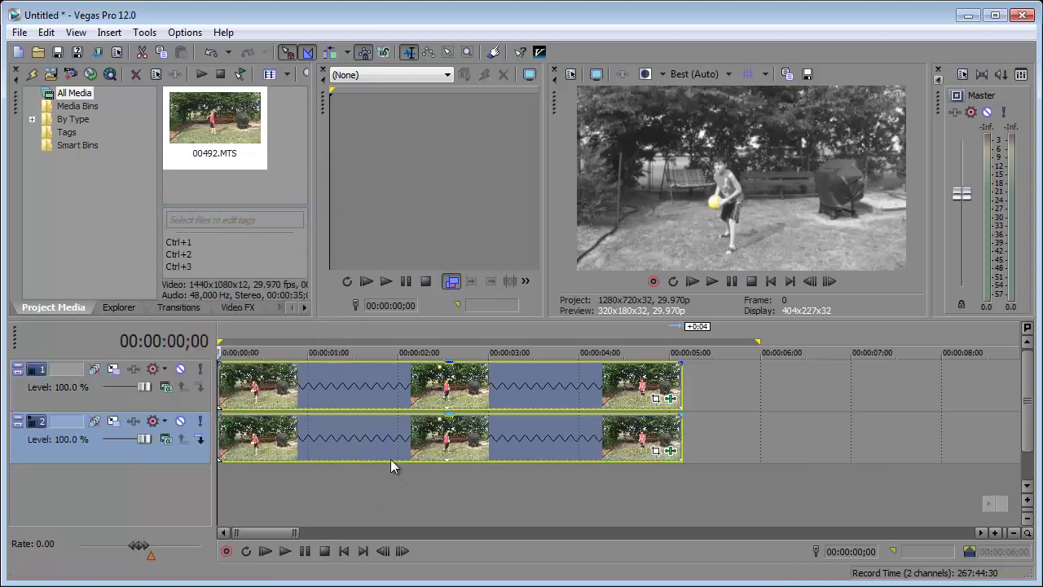
left_click(333, 339)
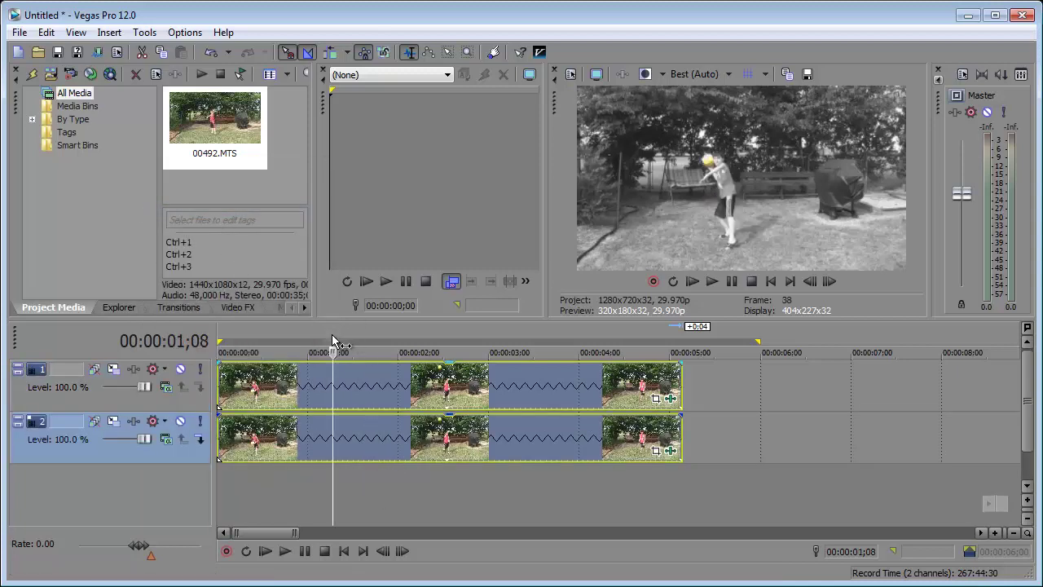
right_click(346, 383)
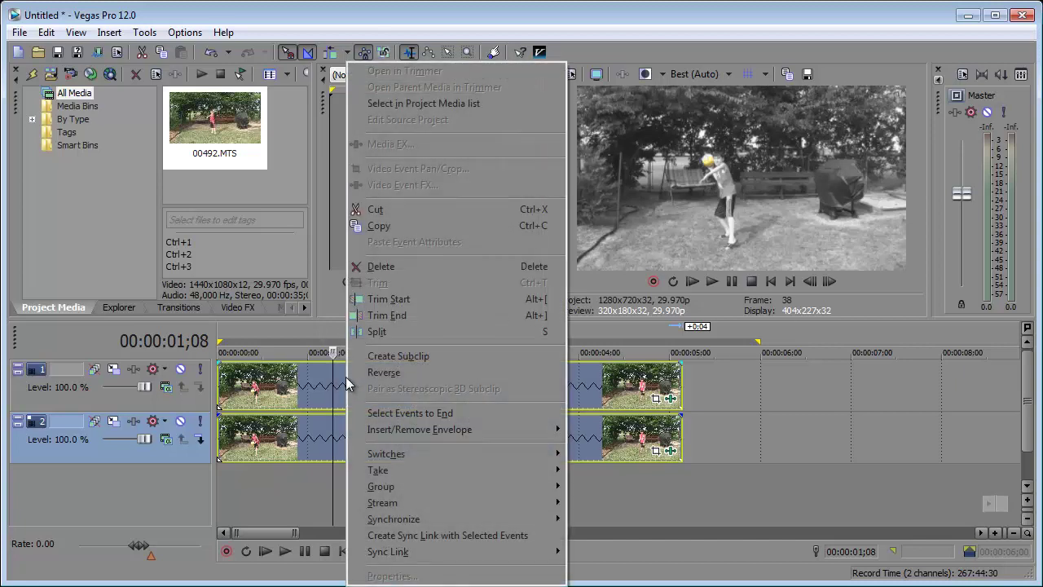
left_click(328, 378)
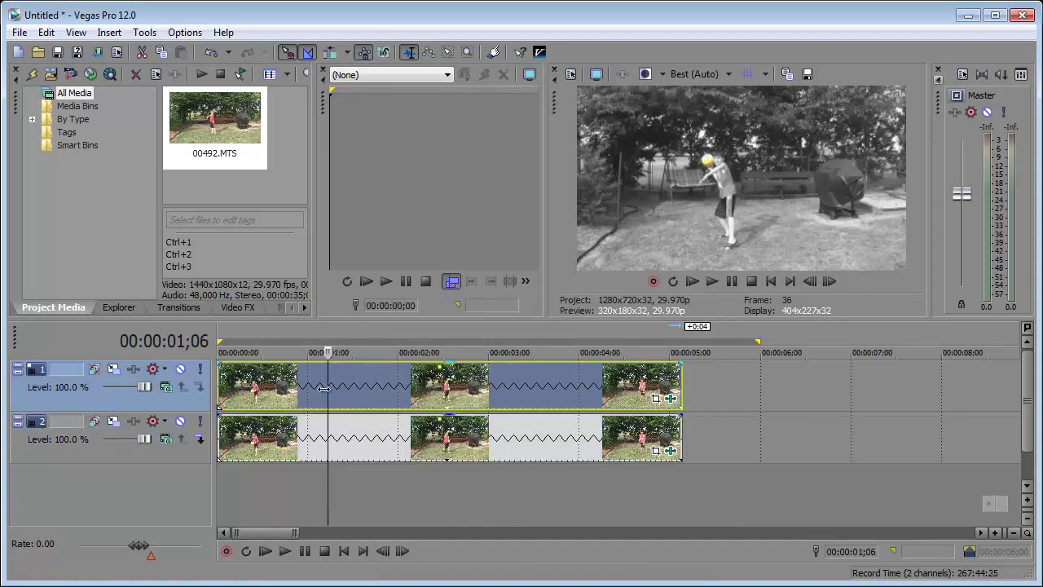
right_click(339, 379)
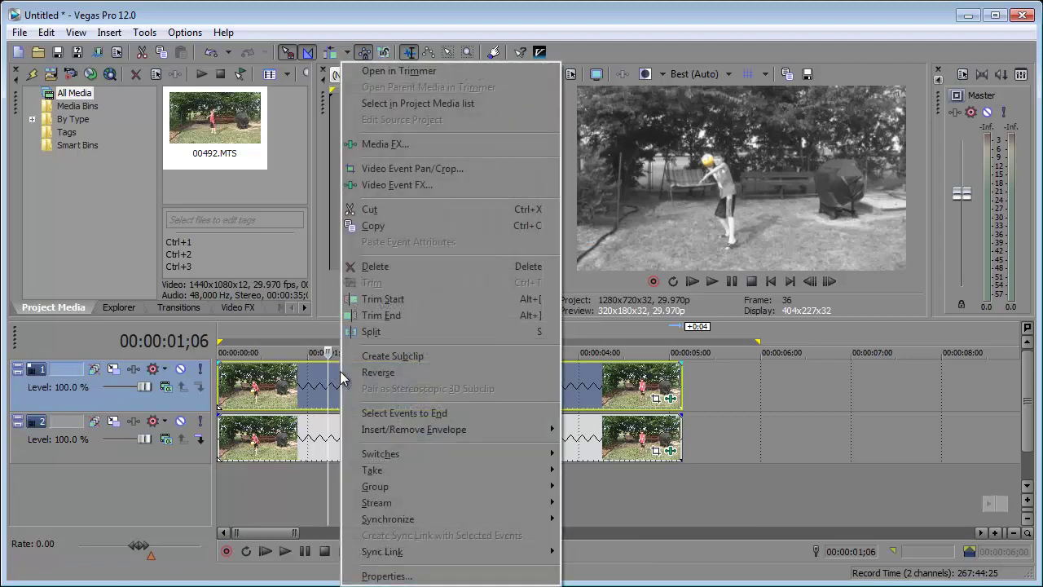
Step: Set the top 00492 clip's undersample rate to 0.304 (about 9.111 fps) in its Properties
left_click(386, 579)
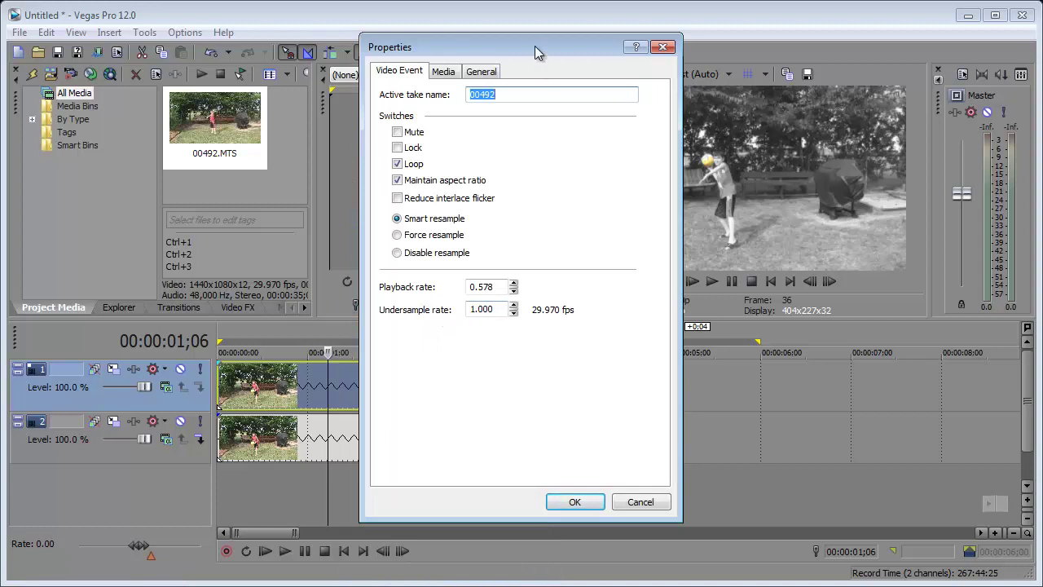
left_click_drag(535, 46, 390, 45)
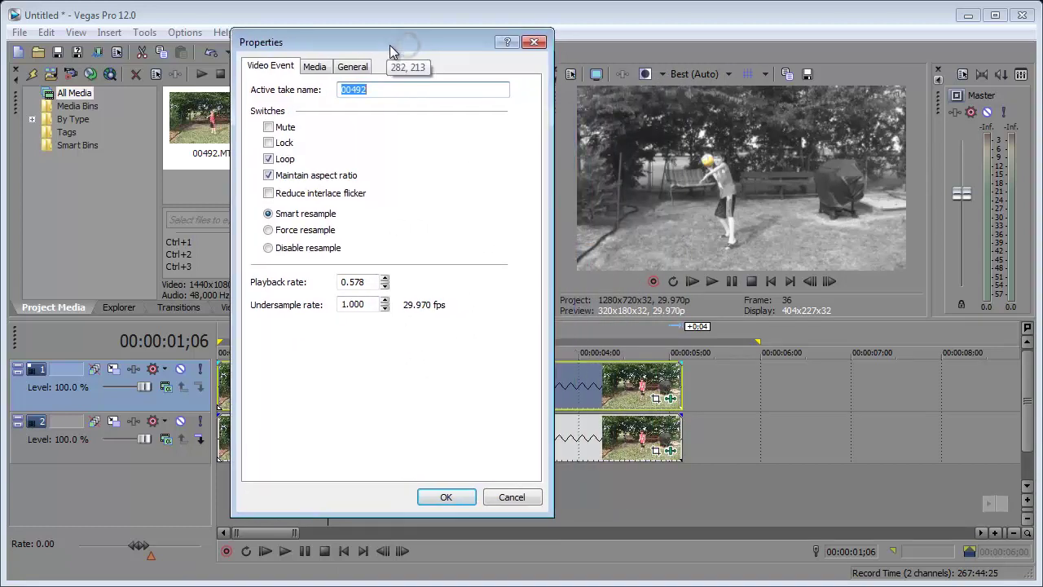
left_click(389, 306)
left_click(390, 306)
left_click_drag(387, 306, 396, 449)
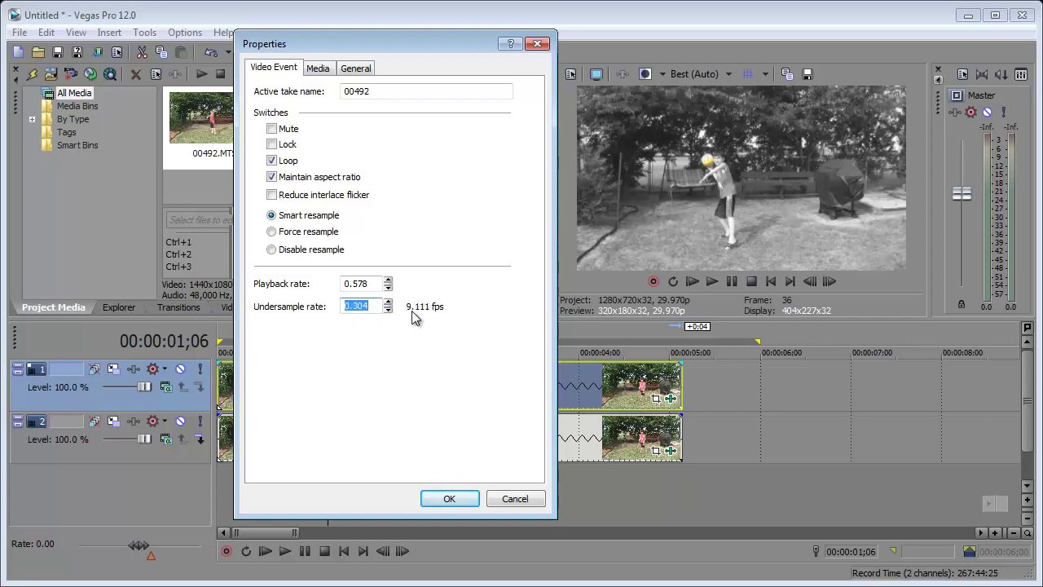
left_click(449, 498)
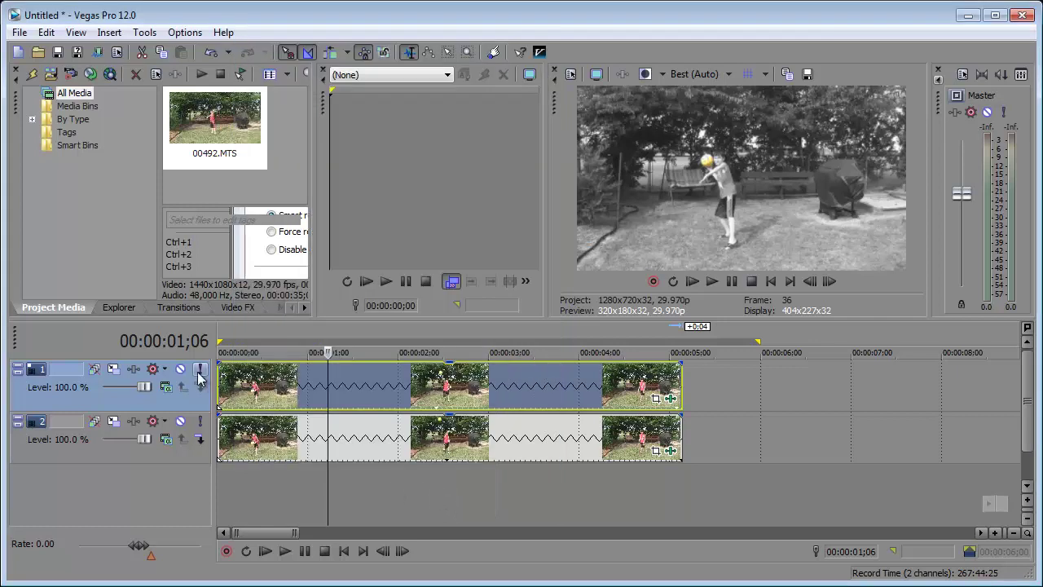
left_click(285, 551)
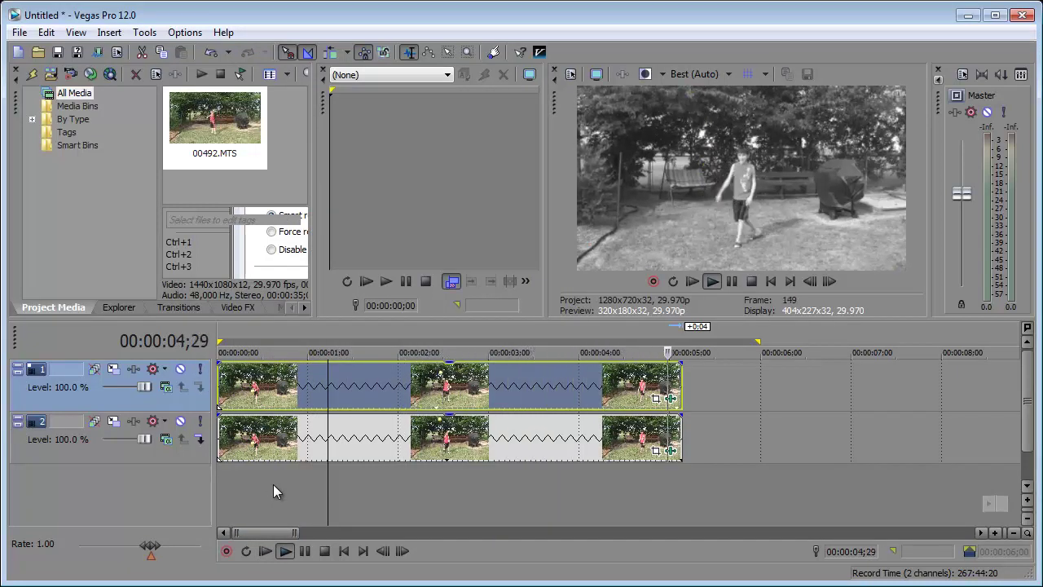
left_click(343, 551)
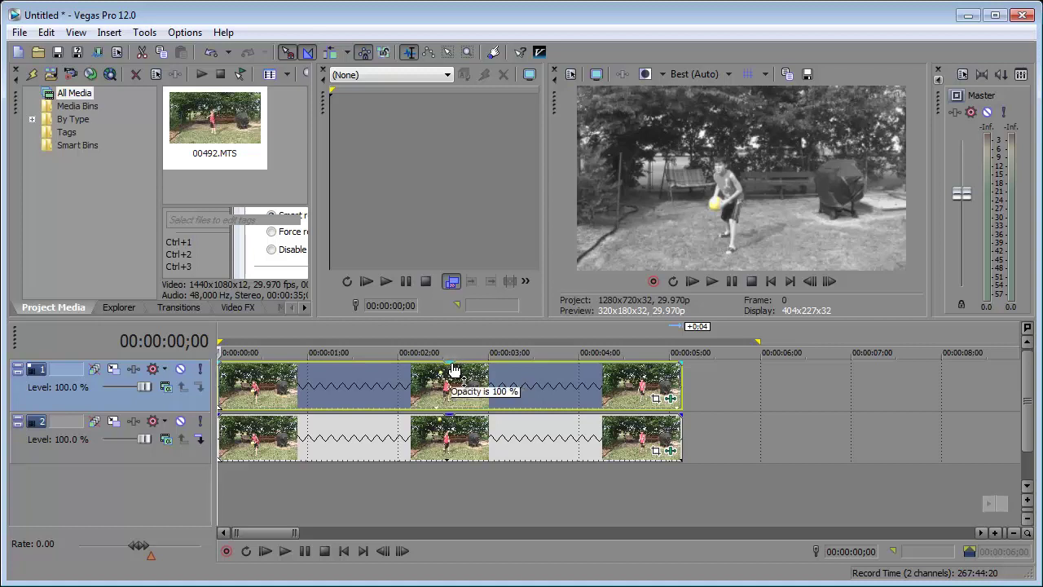
Step: Lower the top 00492 clip's opacity envelope to about 75% and preview the result
left_click_drag(454, 370, 467, 389)
left_click(284, 550)
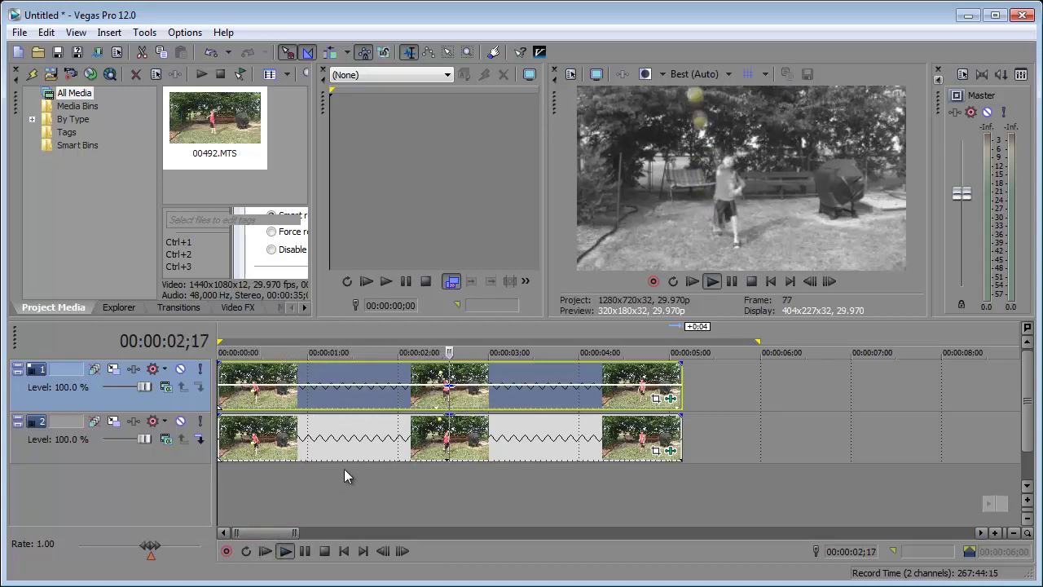
left_click(307, 551)
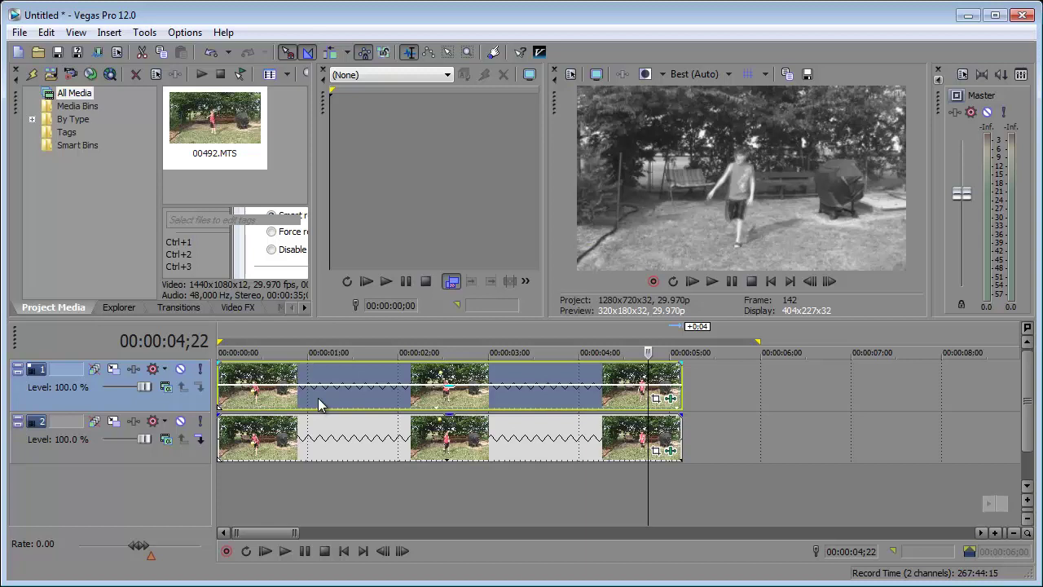
Step: Shift the top clip a few frames later, trim both its edges to match track 2, and play back
left_click_drag(319, 405, 331, 401)
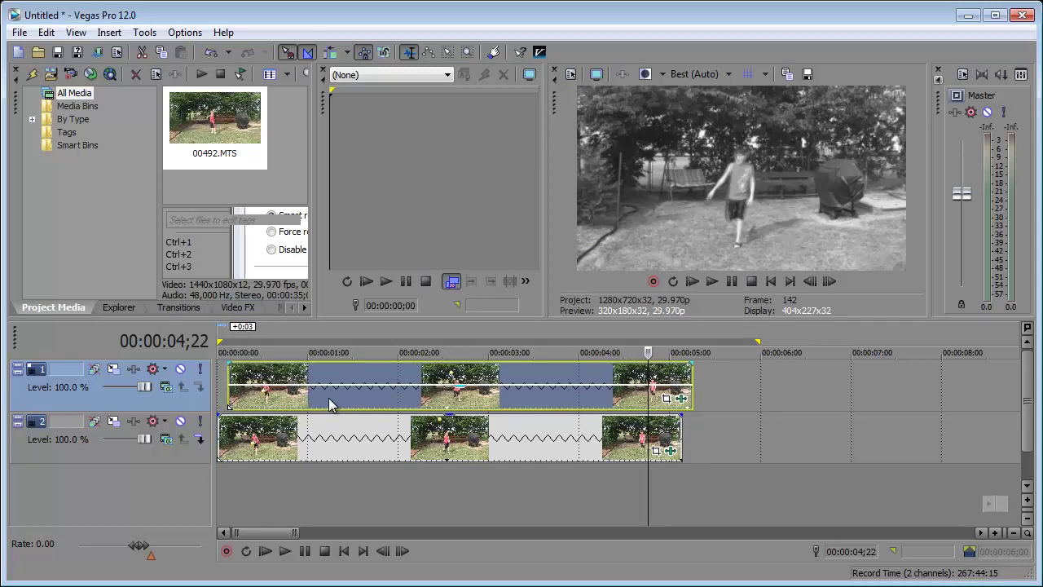
left_click_drag(234, 399, 218, 399)
left_click_drag(691, 396, 681, 396)
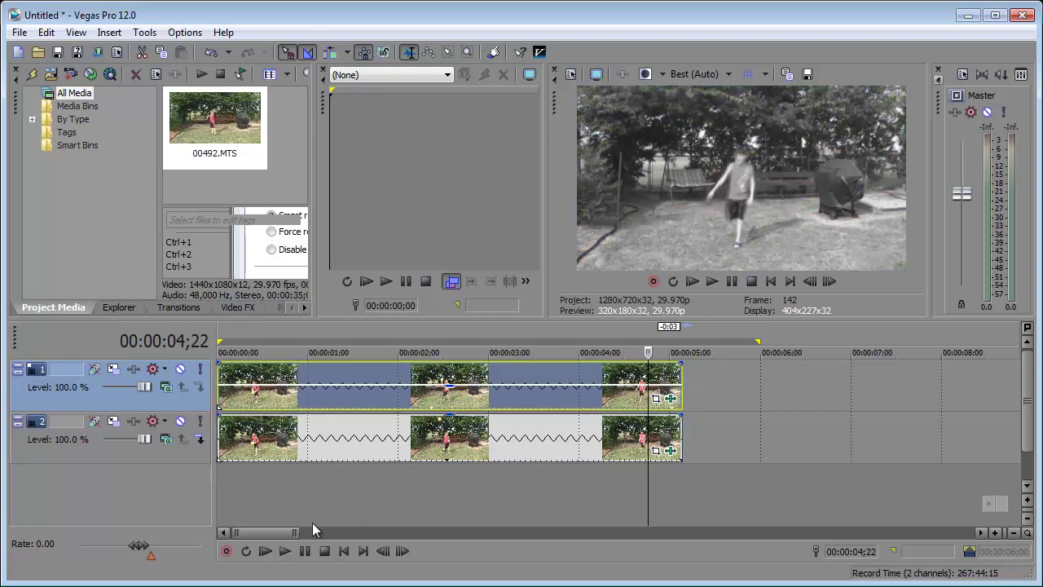
left_click(266, 551)
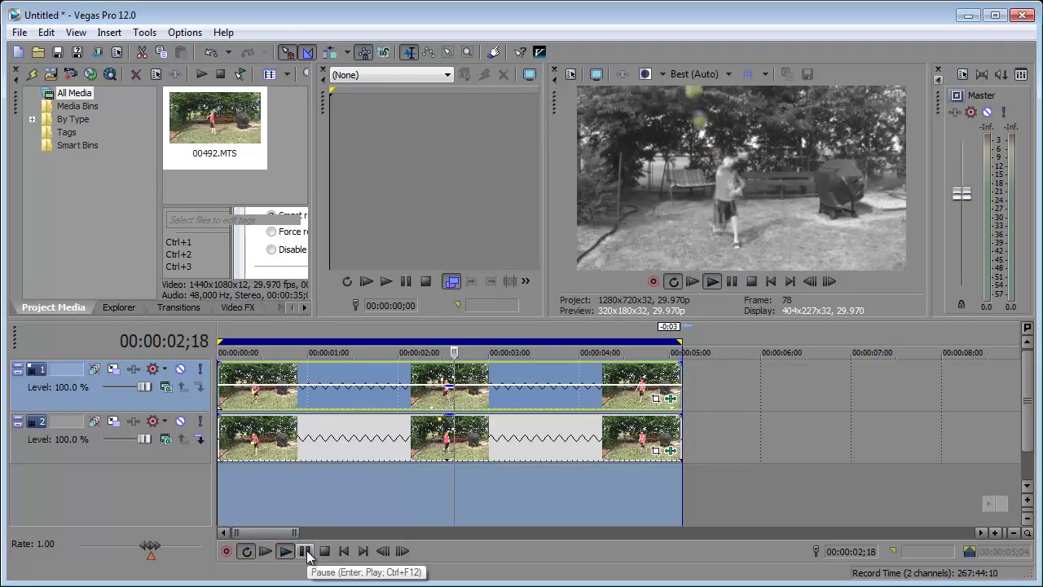
left_click(306, 552)
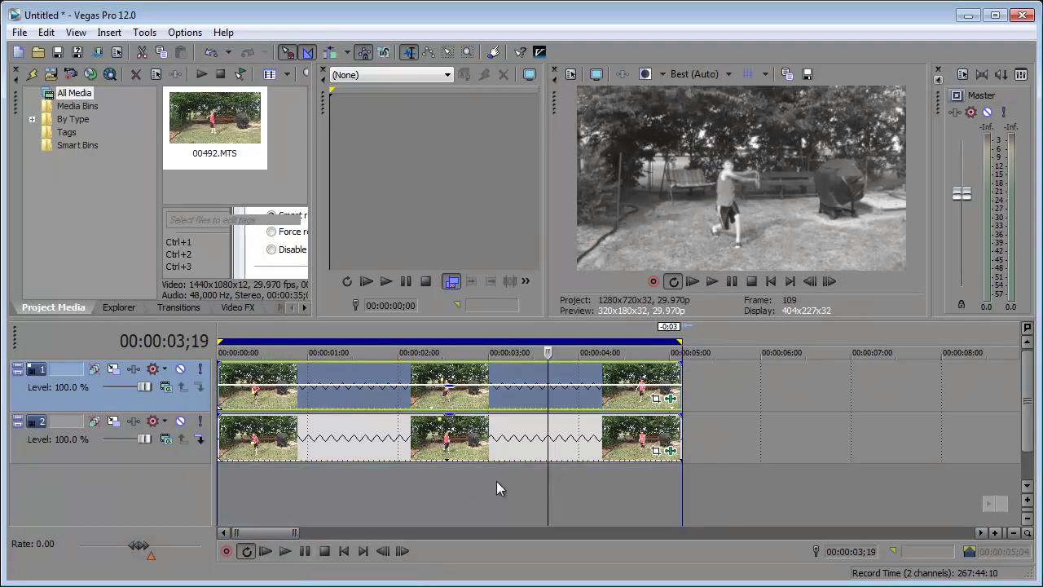